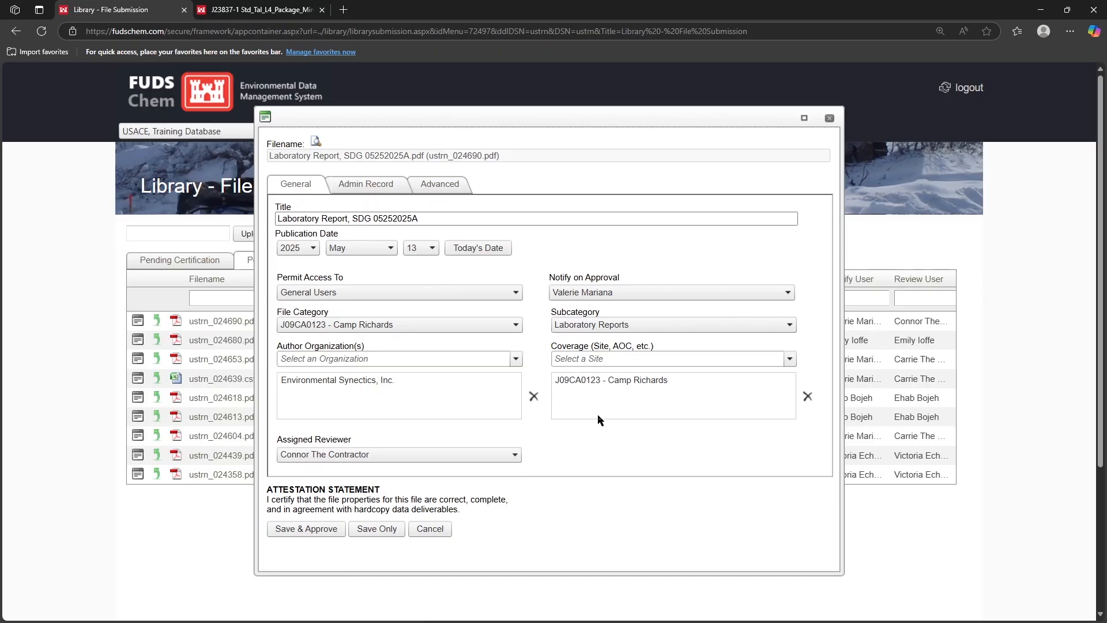
Make the validator the only user notified on approval, and save and approve the laboratory report's file properties.
left_click(659, 294)
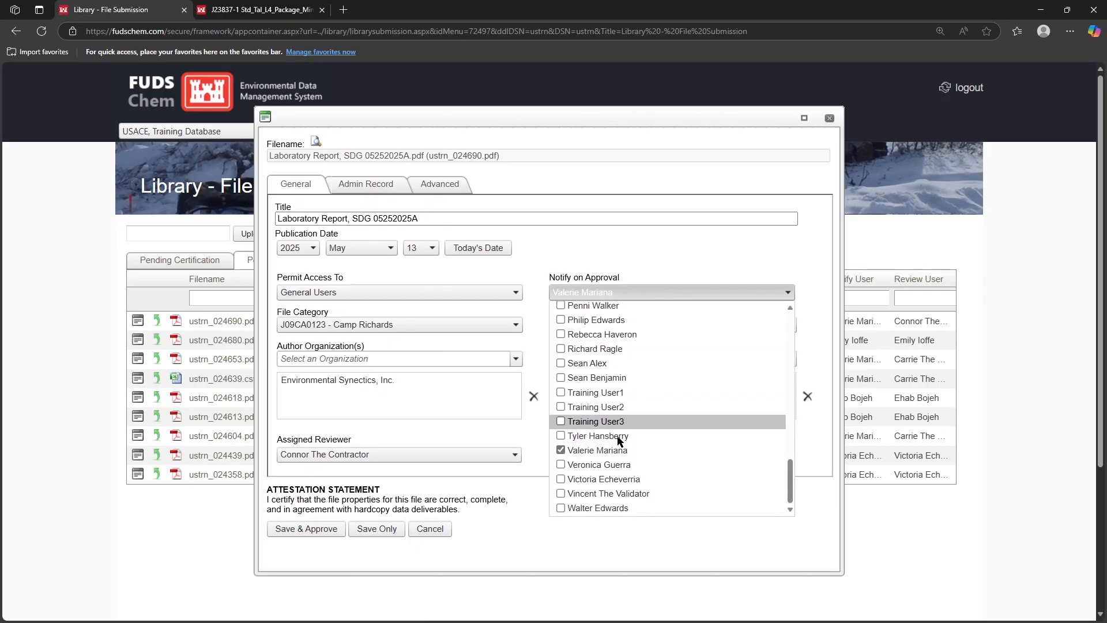
left_click(600, 450)
left_click(607, 492)
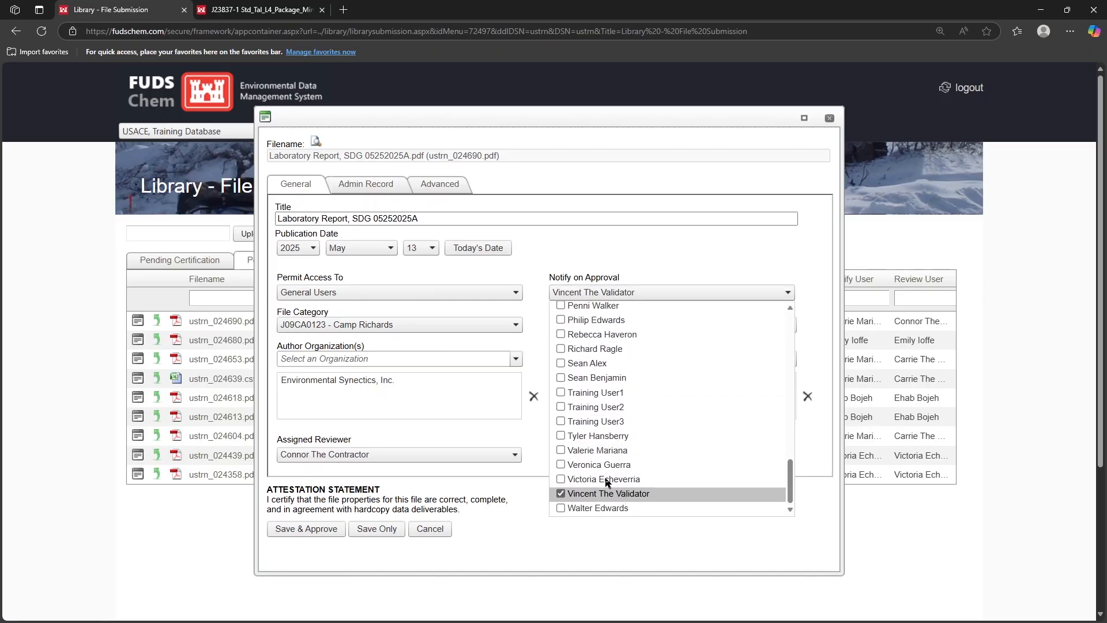
left_click(537, 415)
left_click(301, 527)
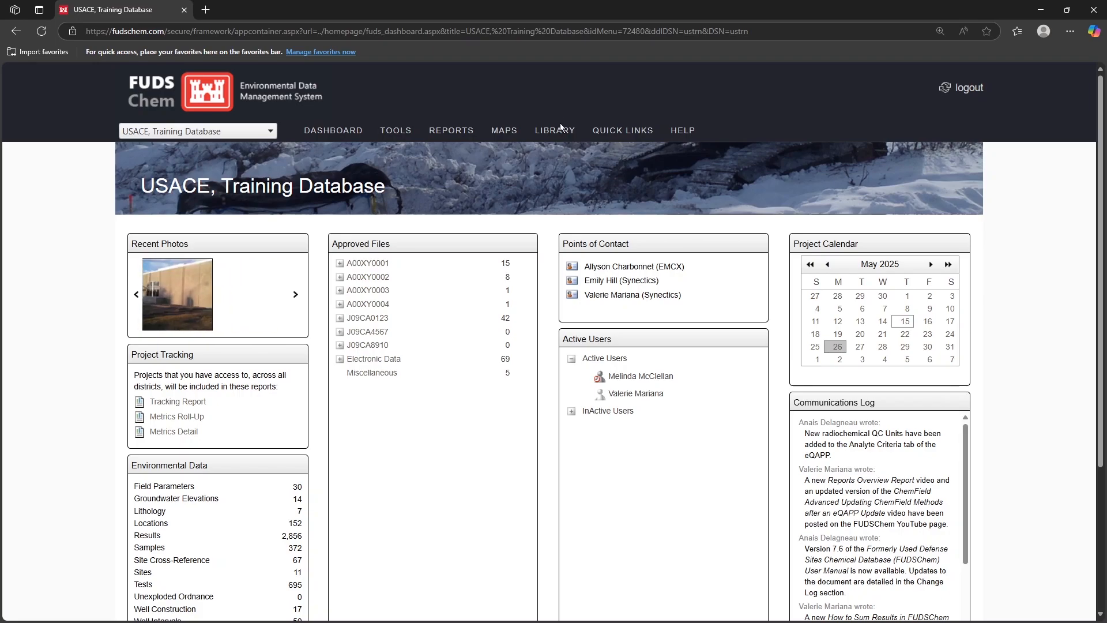
Open the Laboratory Report for SDG 05252025A from the library's Laboratory Reports for J09CA0123 - Camp Richards.
mouse_move(560, 132)
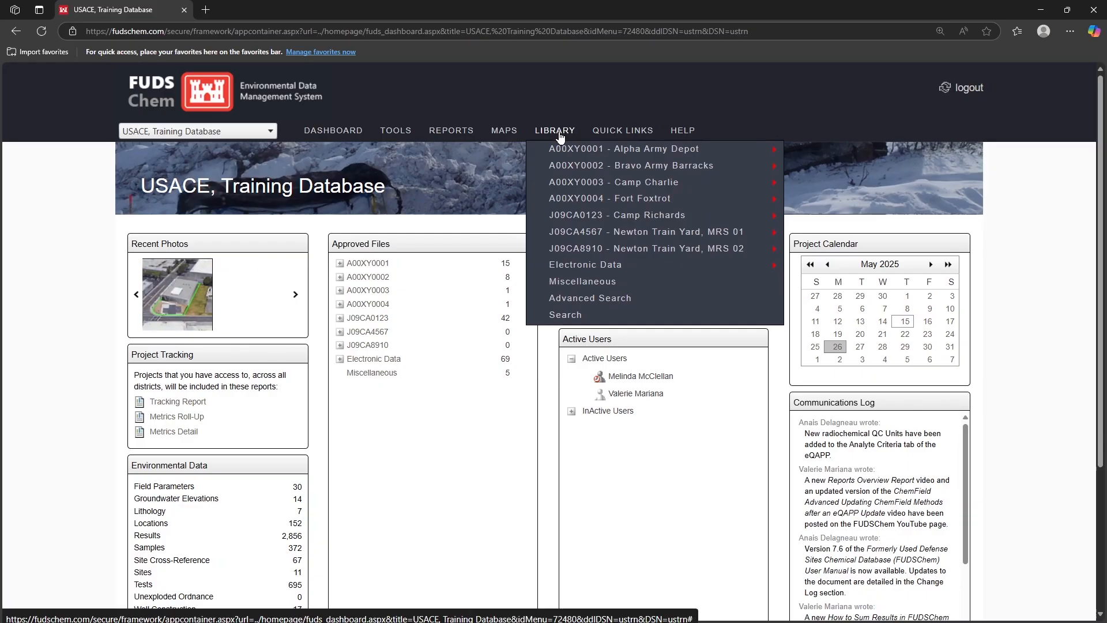
mouse_move(556, 192)
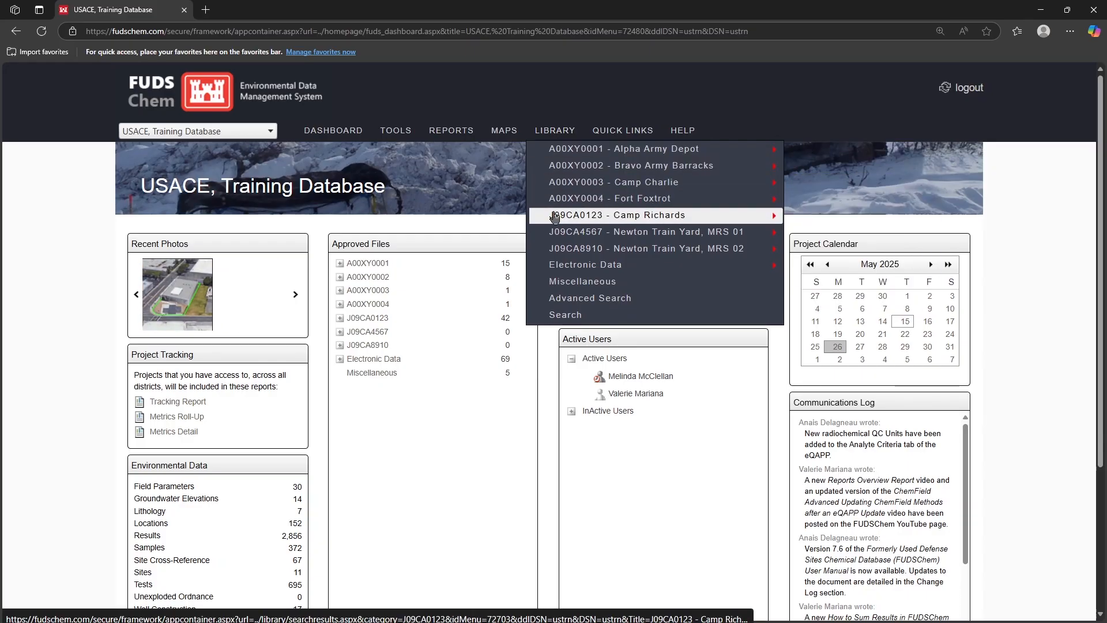
mouse_move(720, 216)
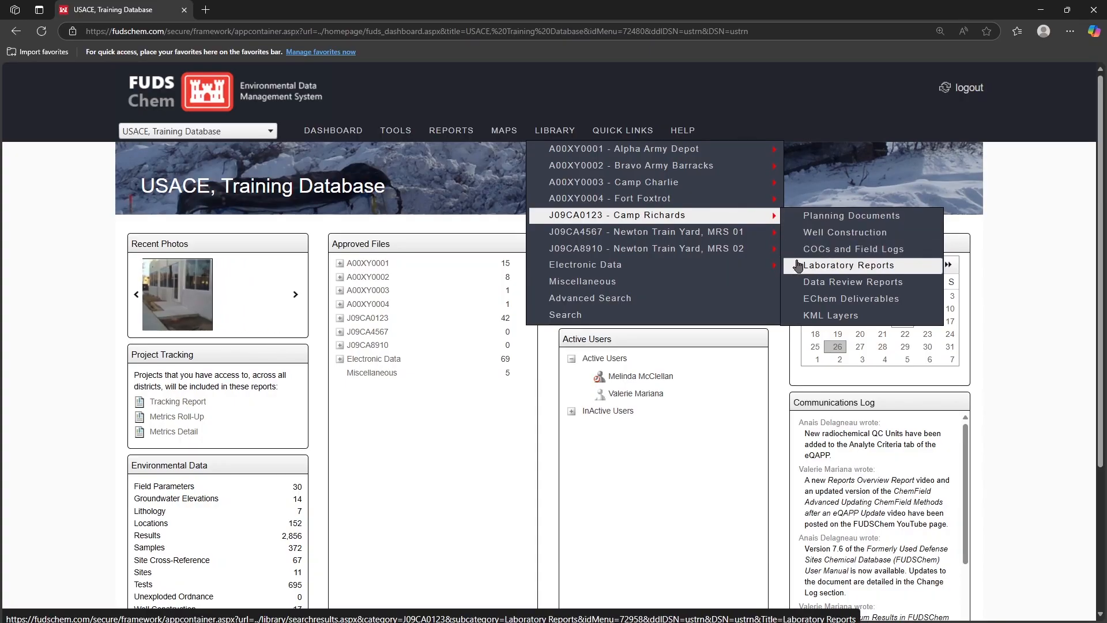
left_click(906, 267)
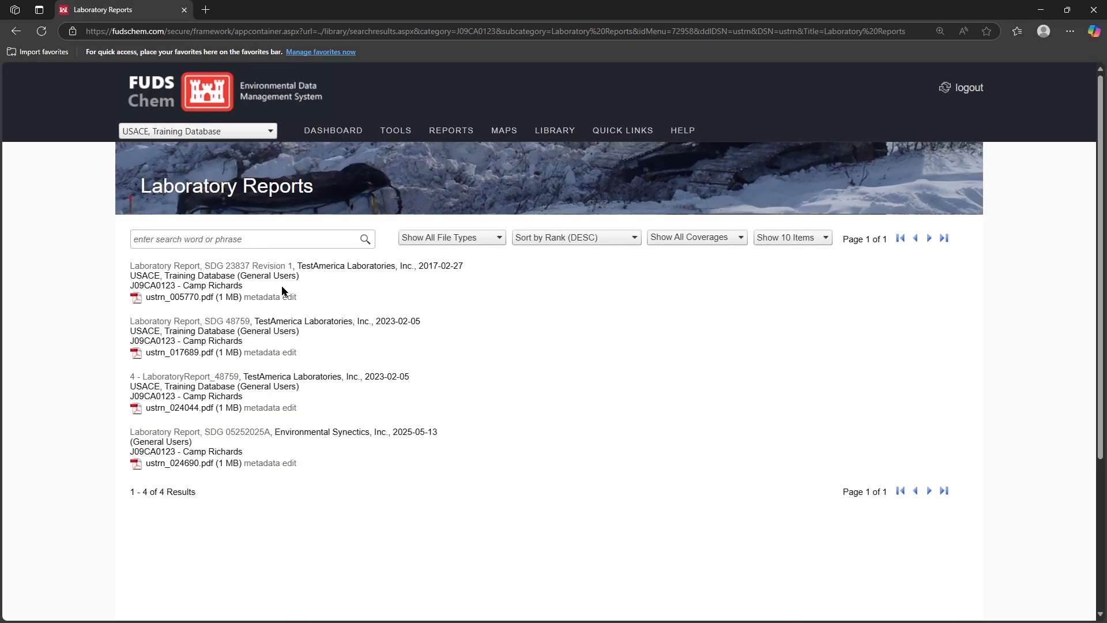
left_click(245, 432)
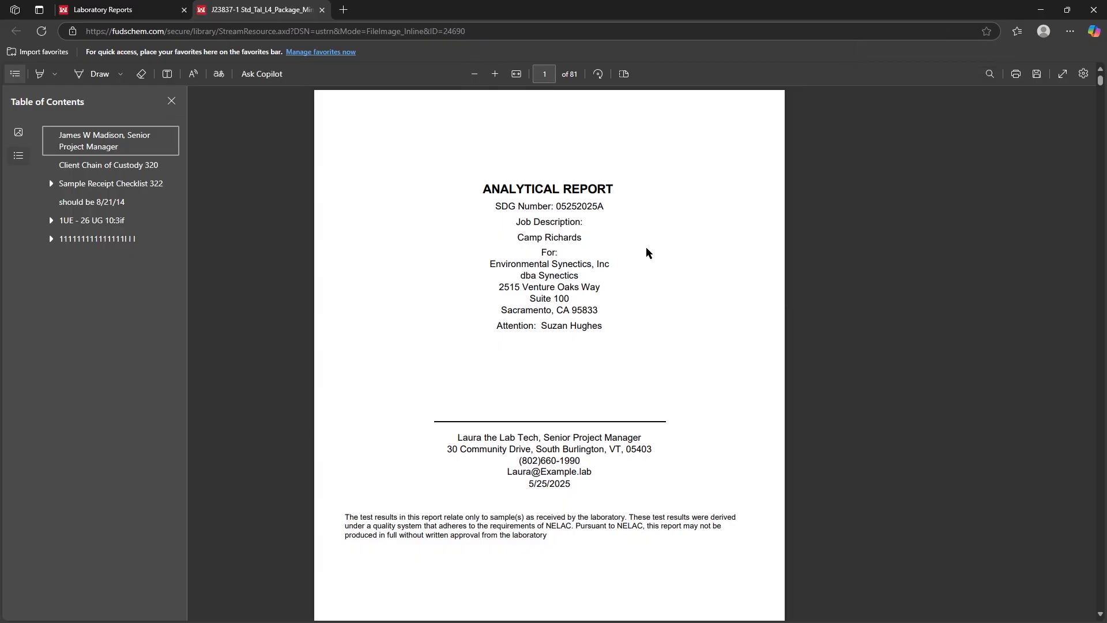
Open the UFP QAPP, Camp Richards, February 2025 from the library's Planning Documents for J09CA0123 - Camp Richards.
left_click(115, 12)
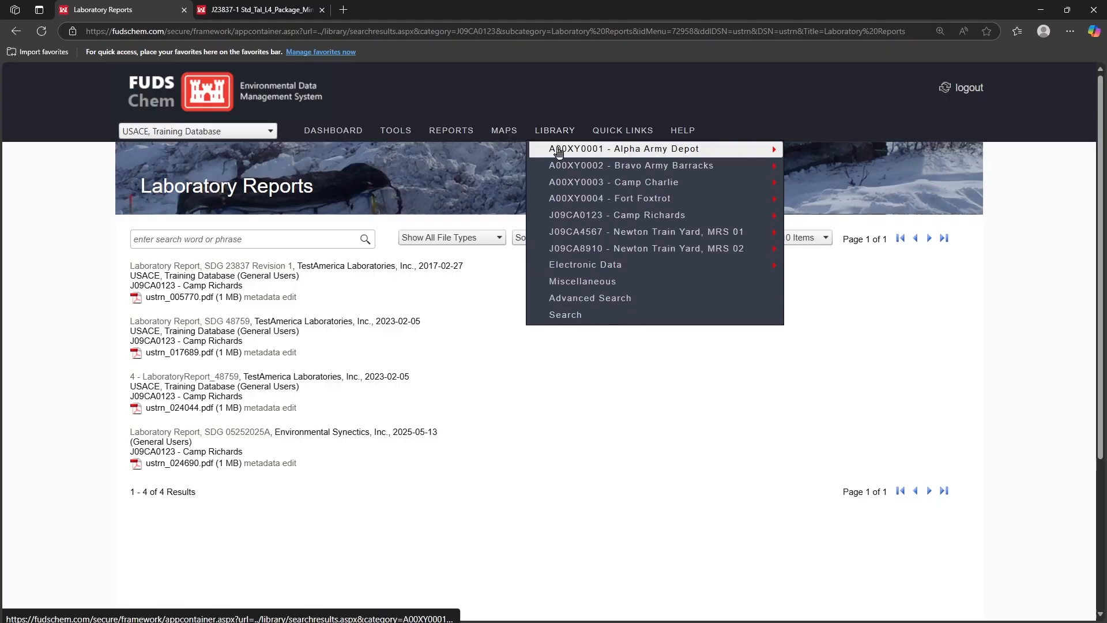
mouse_move(563, 215)
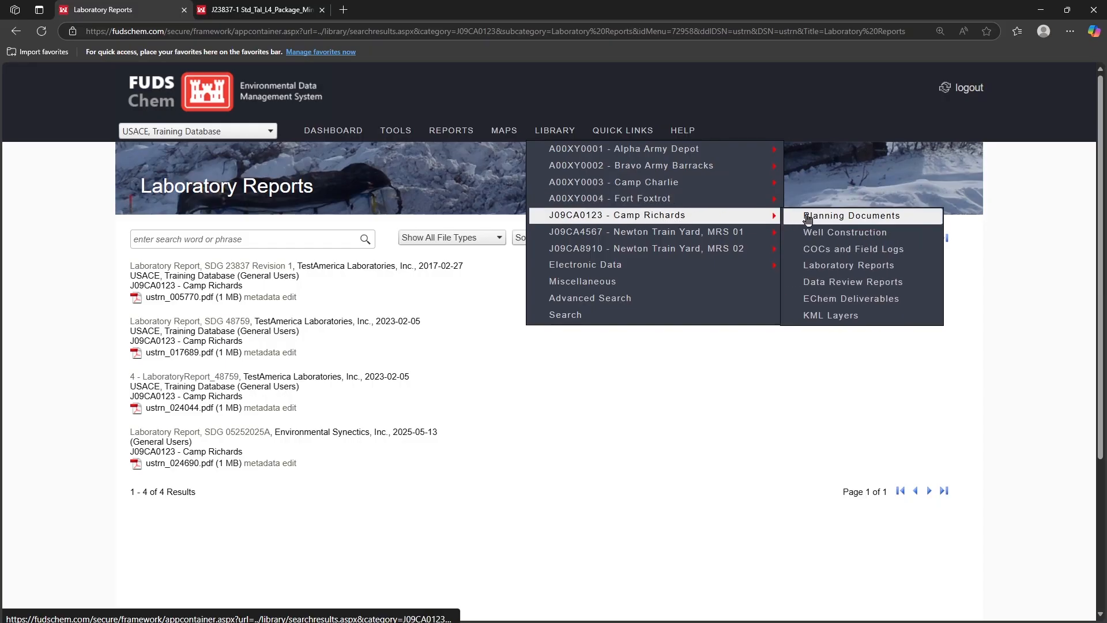
left_click(935, 219)
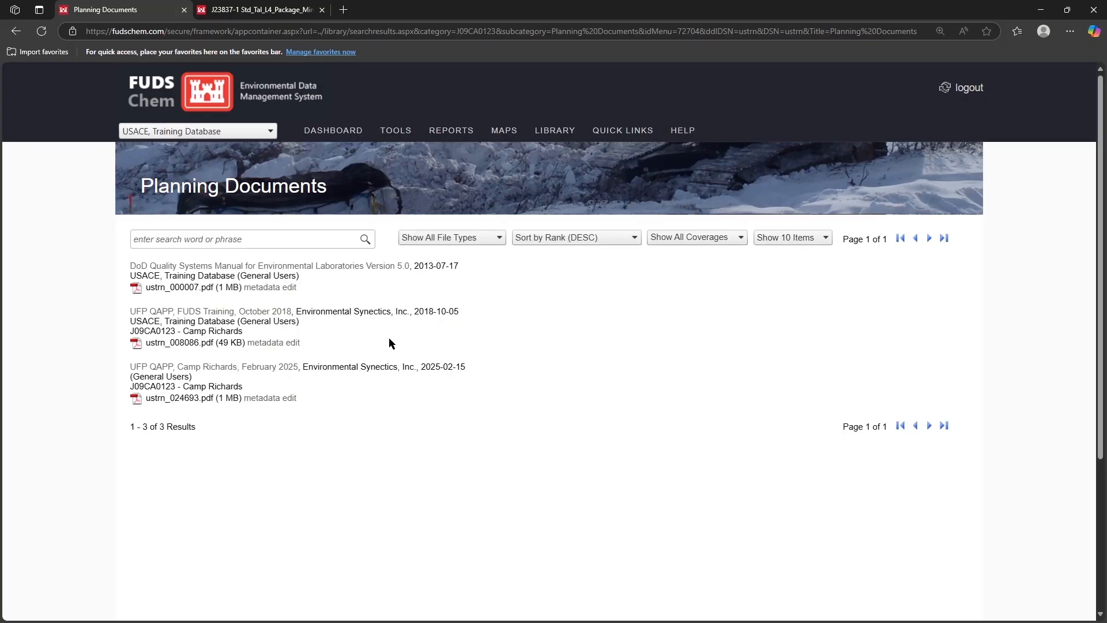
left_click(201, 370)
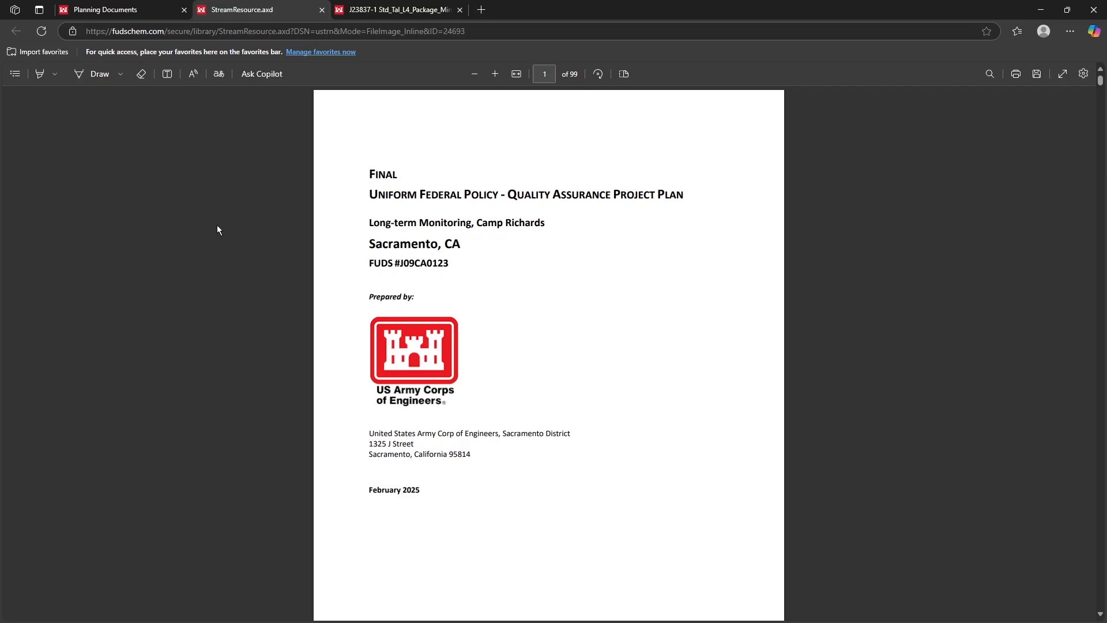
Return to the Planning Documents page and open the Validator Detail Report from the Data Validation and Submission Reports.
left_click(138, 12)
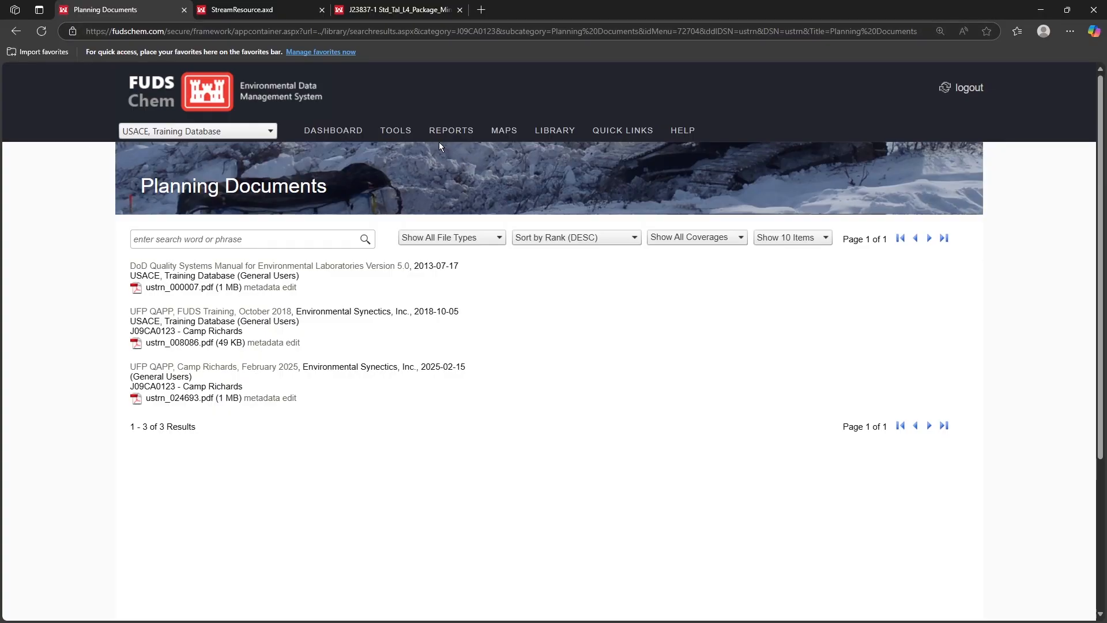
mouse_move(439, 141)
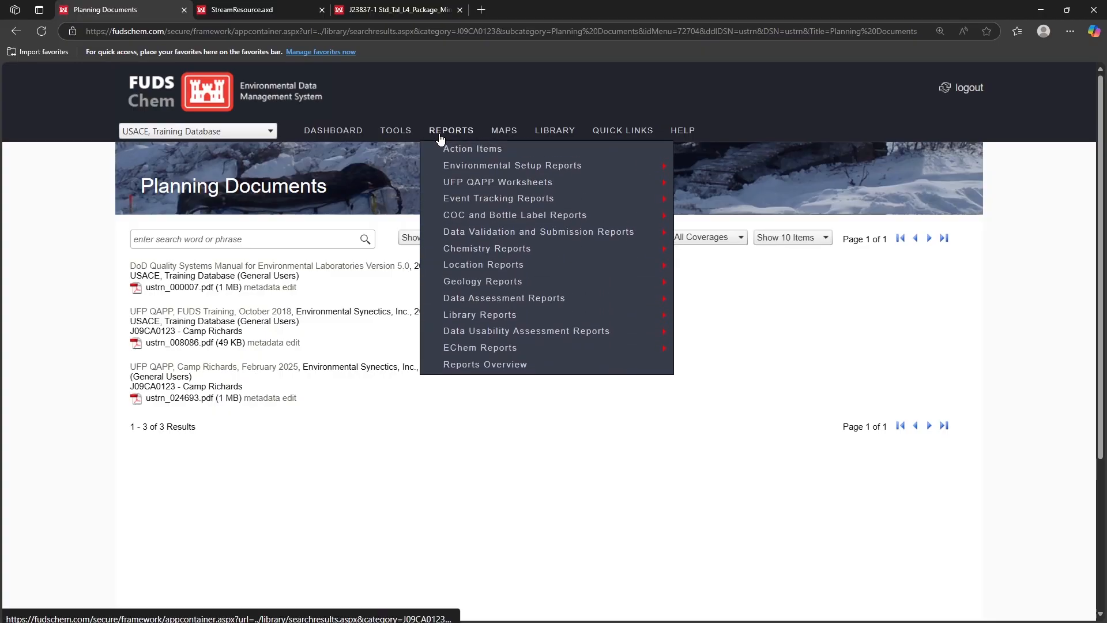
mouse_move(446, 236)
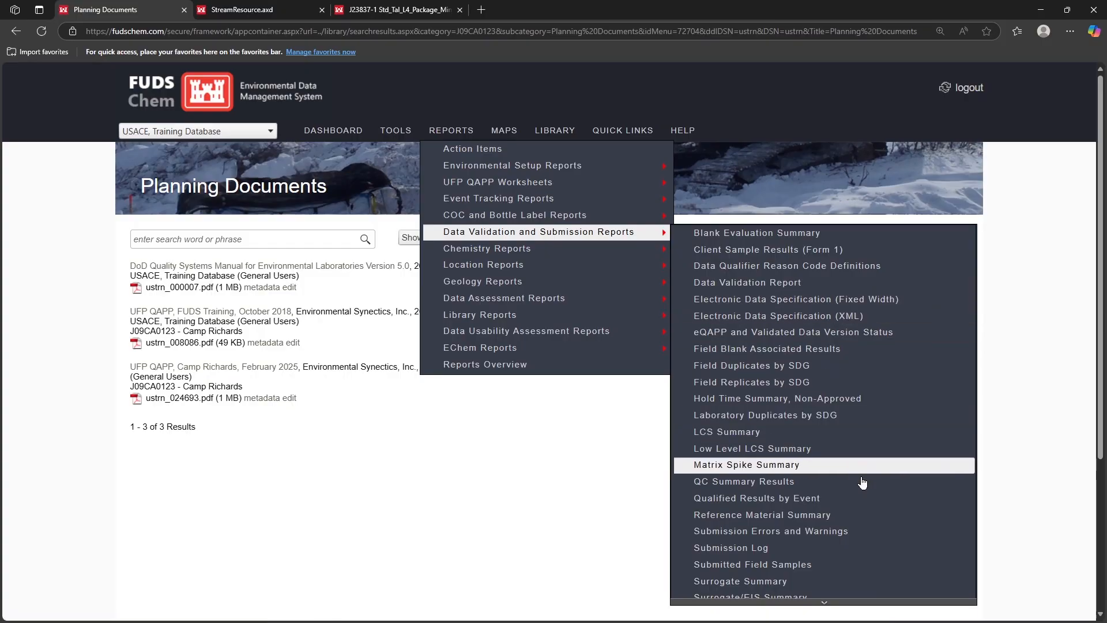
mouse_move(861, 603)
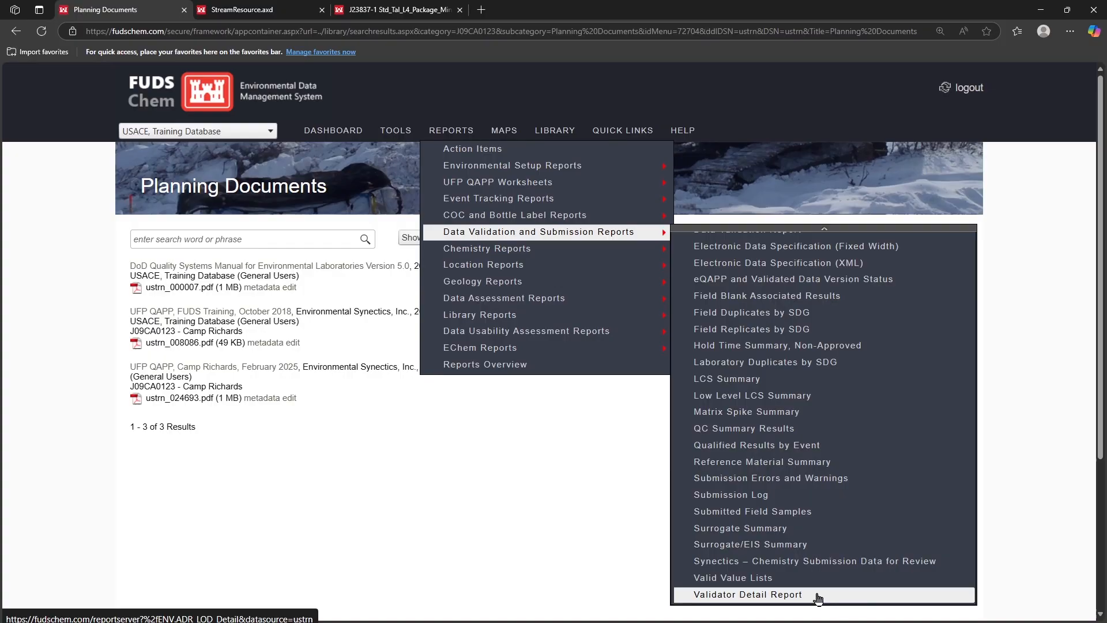
left_click(819, 598)
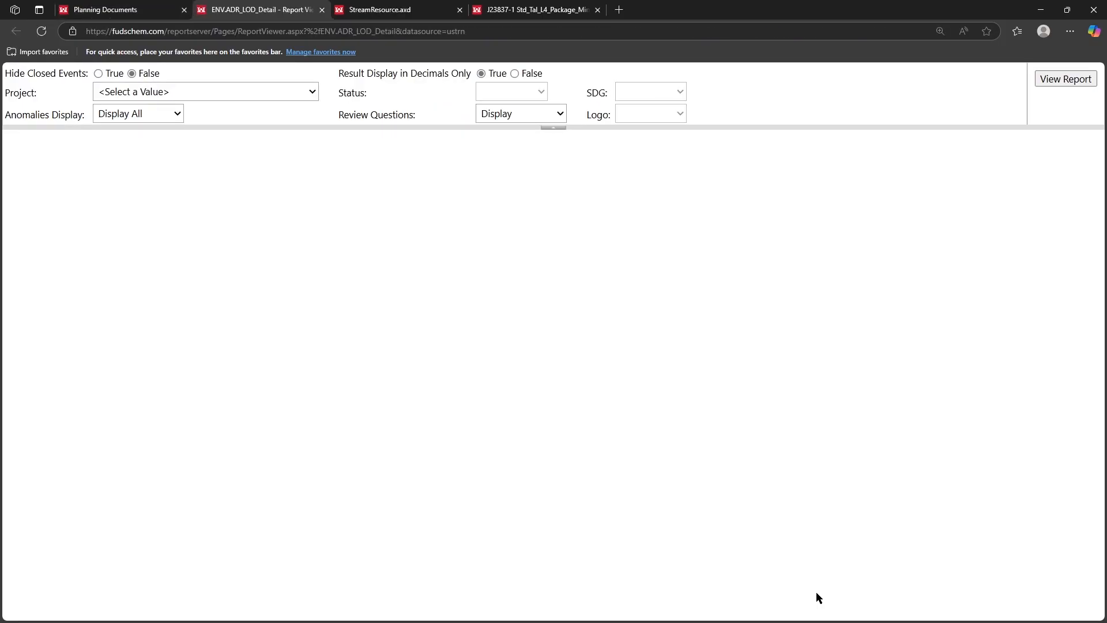
Generate the Validator Detail Report for project J09CA0123-01, Camp Richards, LTM and SDG 05252025A, and display it at 150%.
left_click(269, 95)
left_click(322, 163)
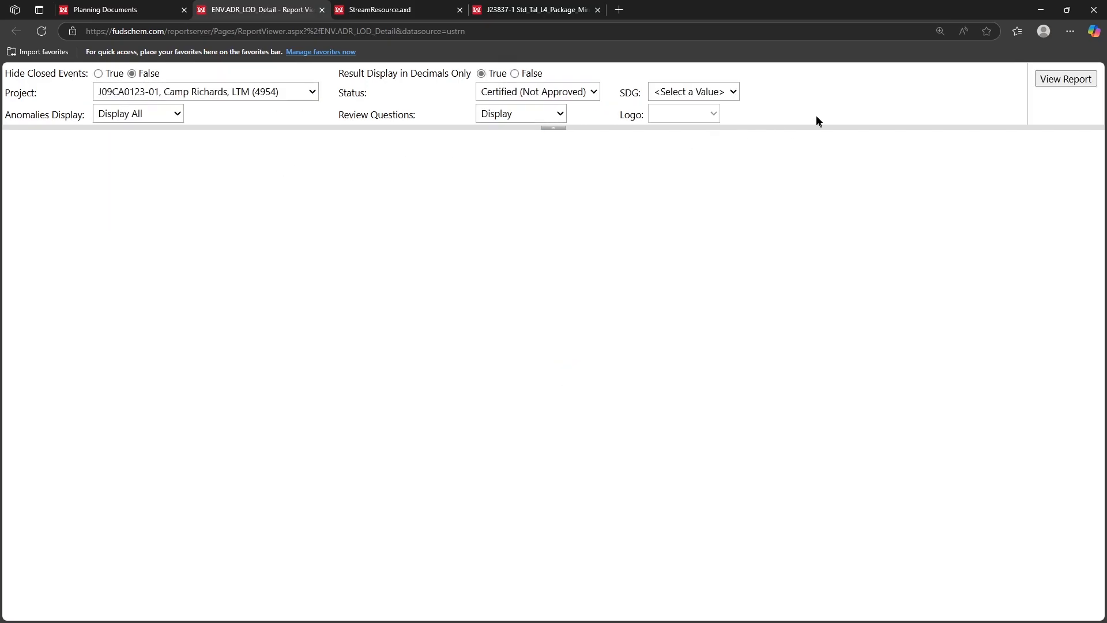
left_click(684, 98)
left_click(688, 130)
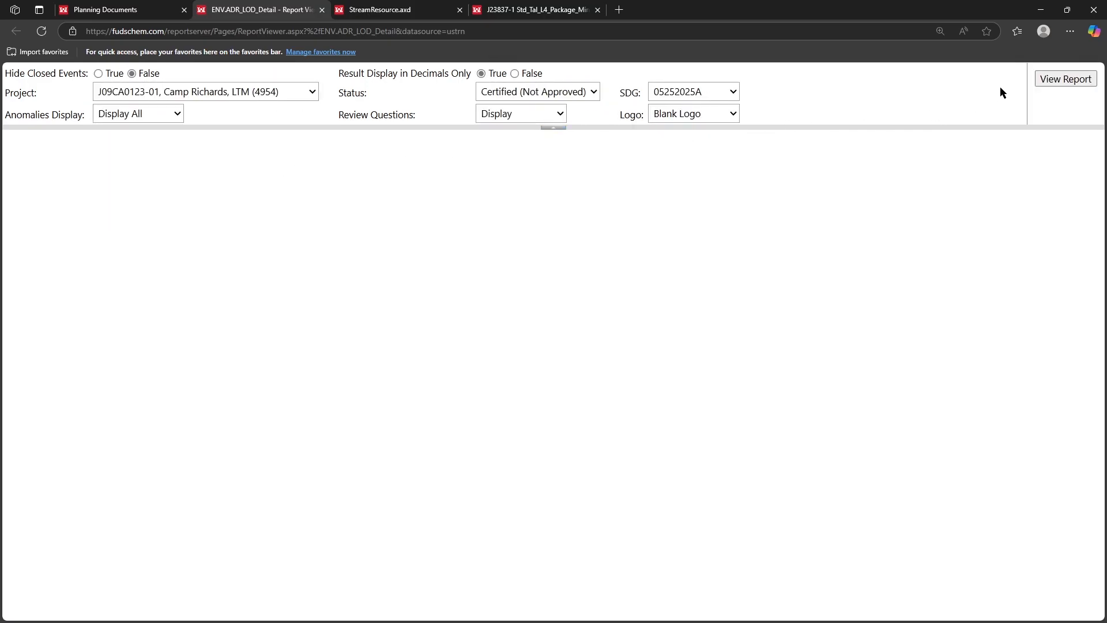
left_click(1065, 80)
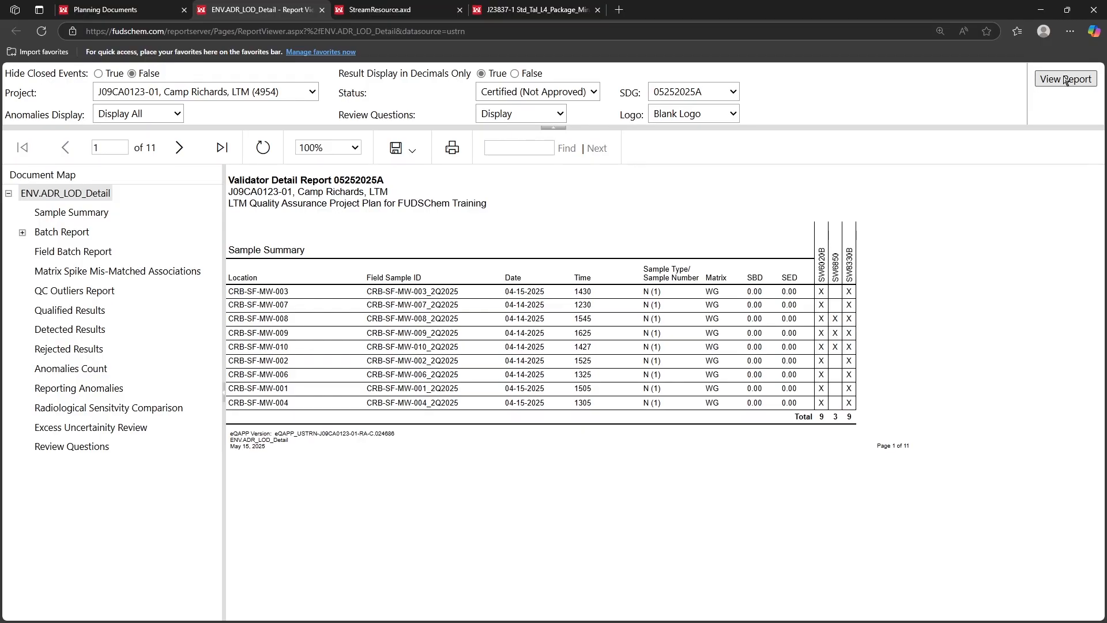
left_click(338, 152)
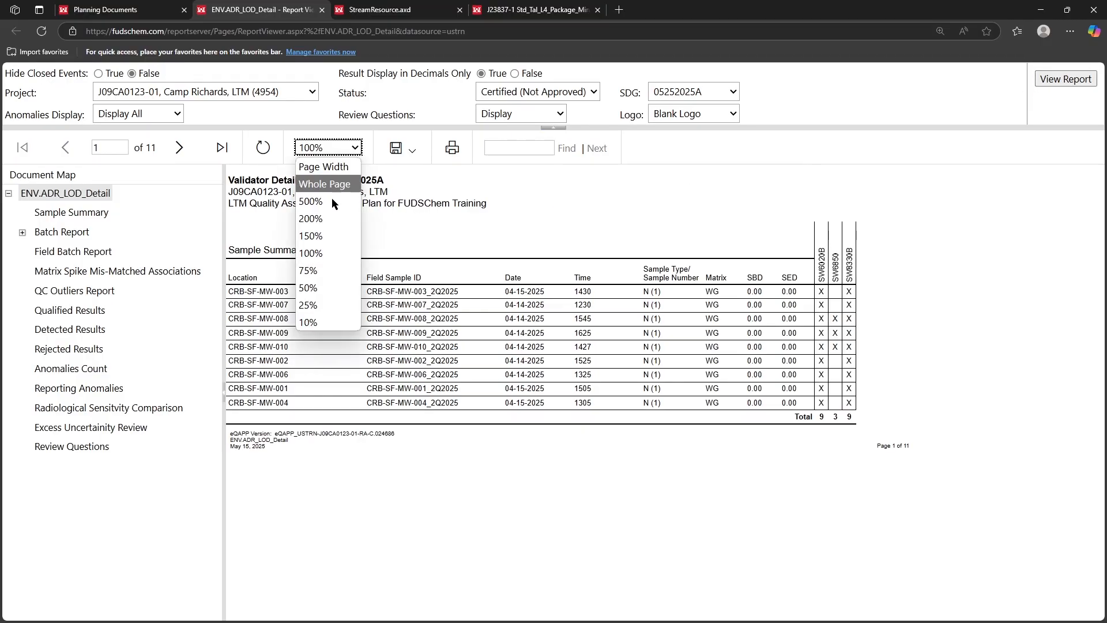
left_click(328, 234)
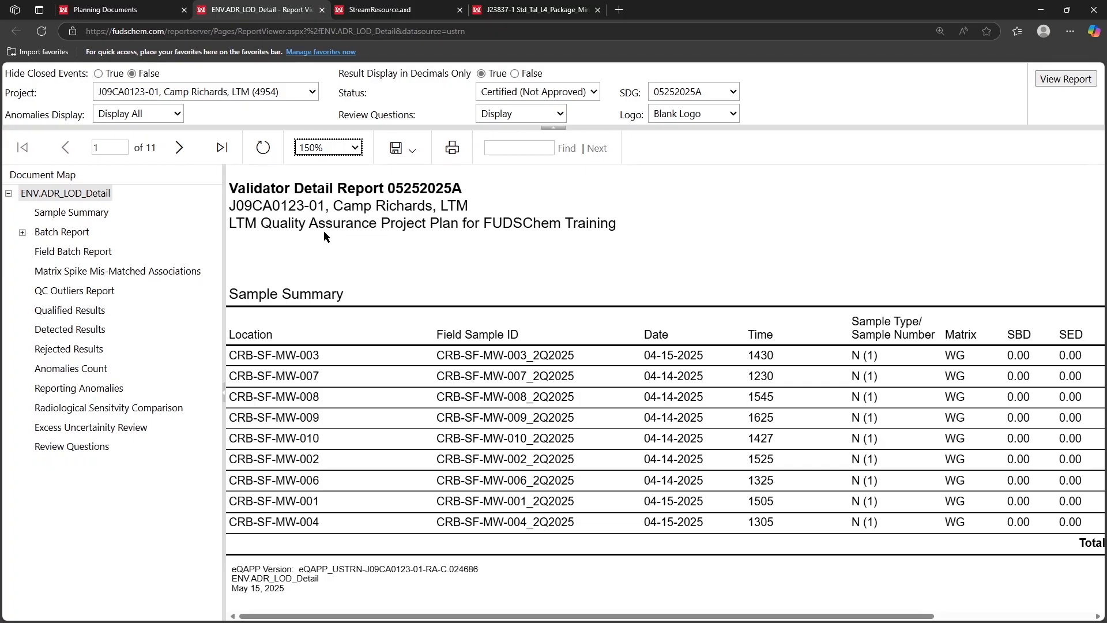
Return to the Planning Documents page and open the Data - Review Checklist tool in a separate browser tab.
left_click(116, 10)
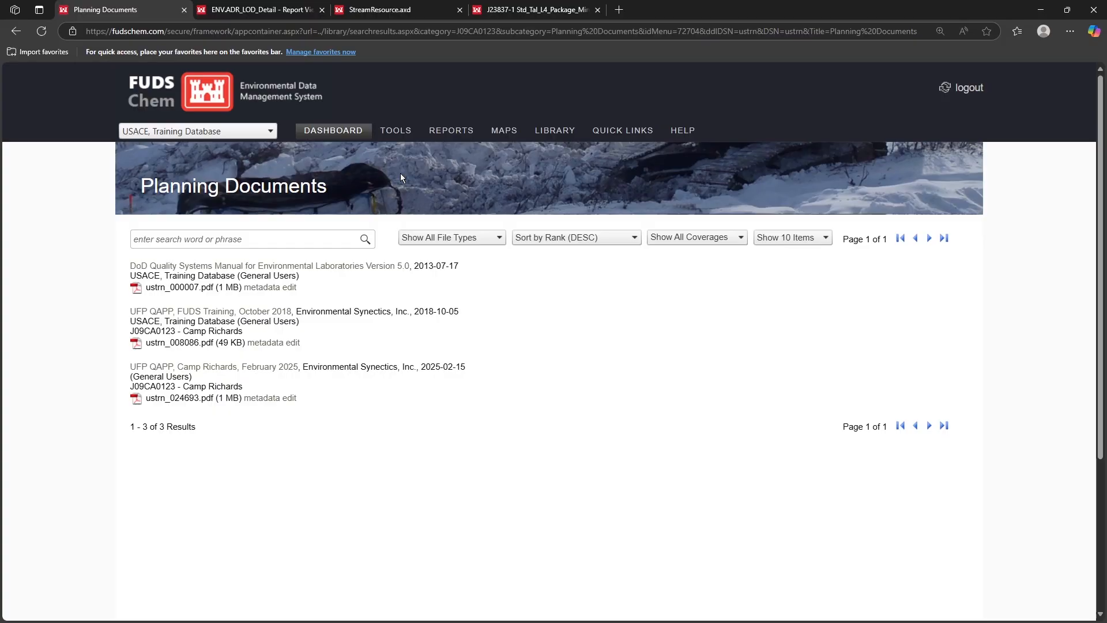
mouse_move(397, 132)
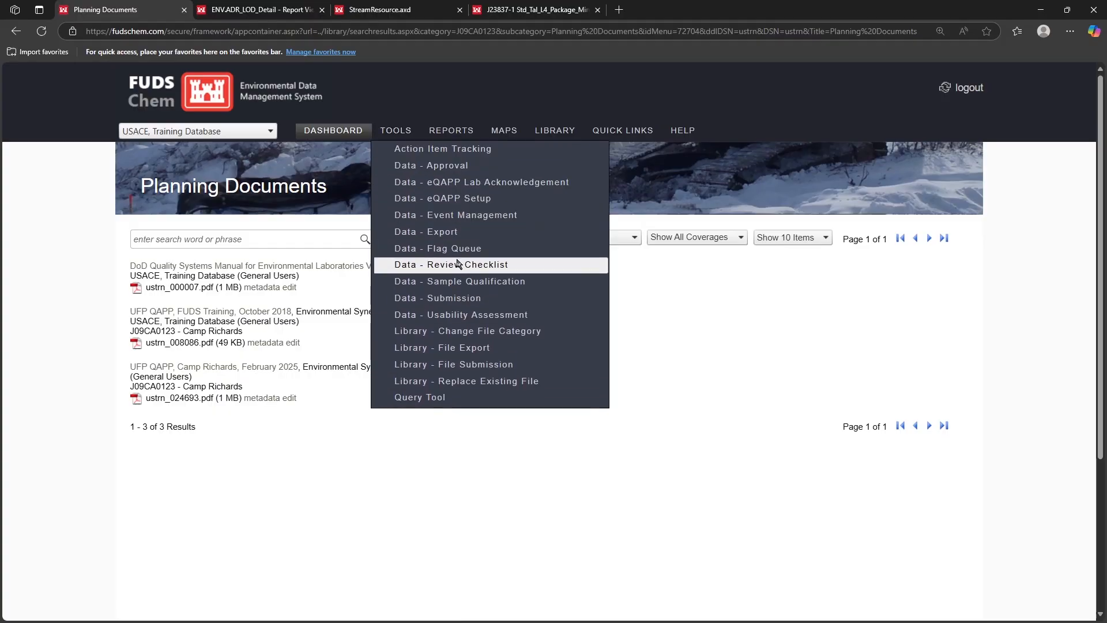
middle_click(455, 263)
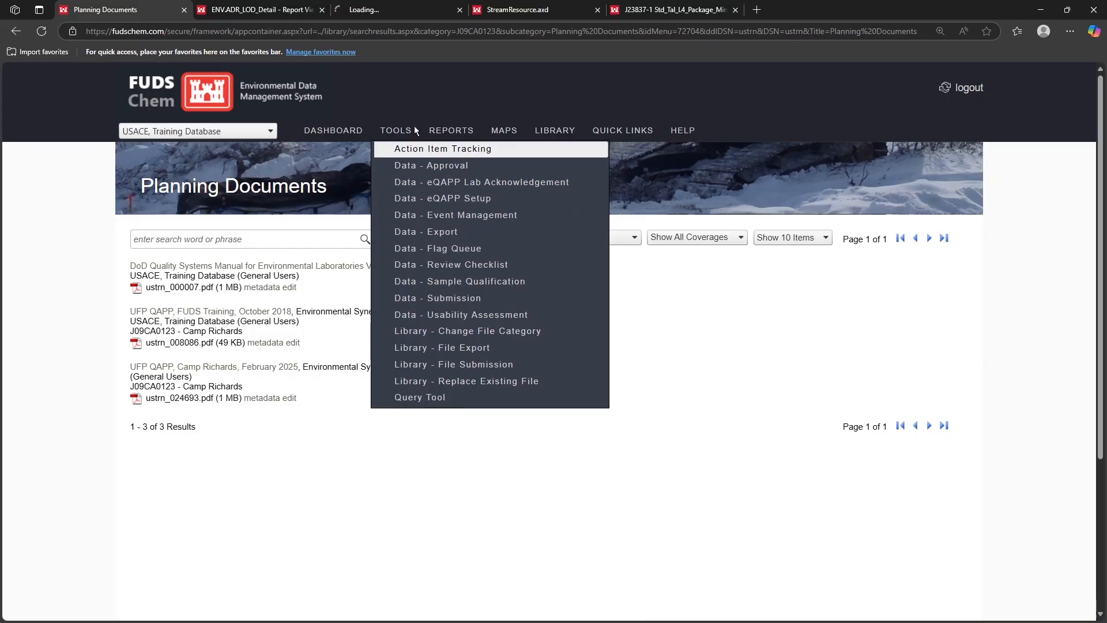
left_click(375, 13)
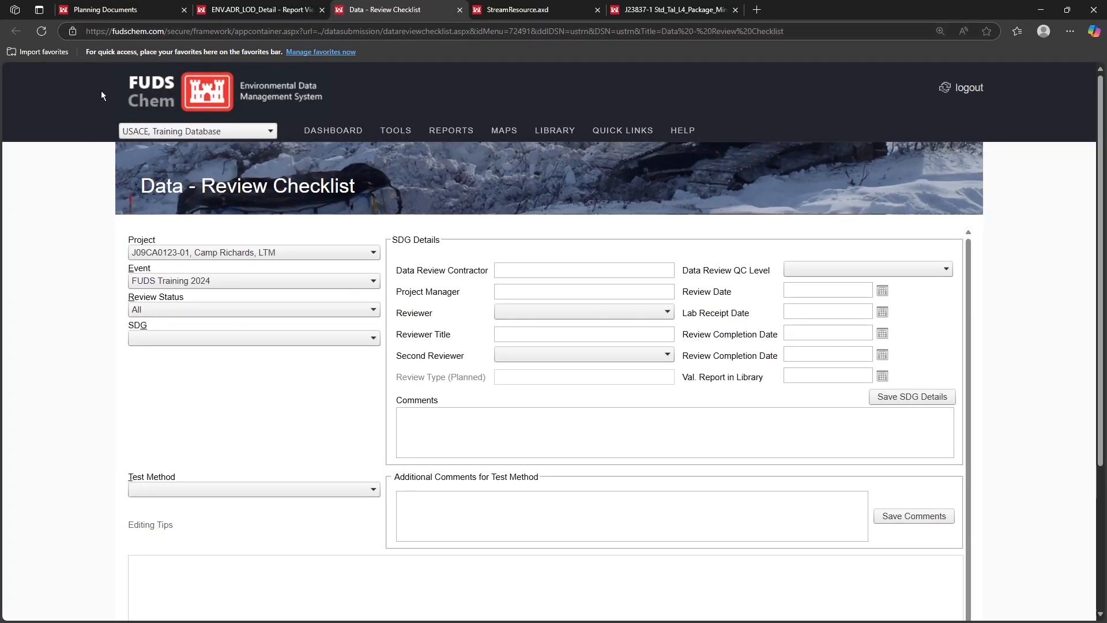
Select the Start to Finish Video Series Event and SDG 05252025A for the Camp Richards, LTM review checklist.
left_click(277, 253)
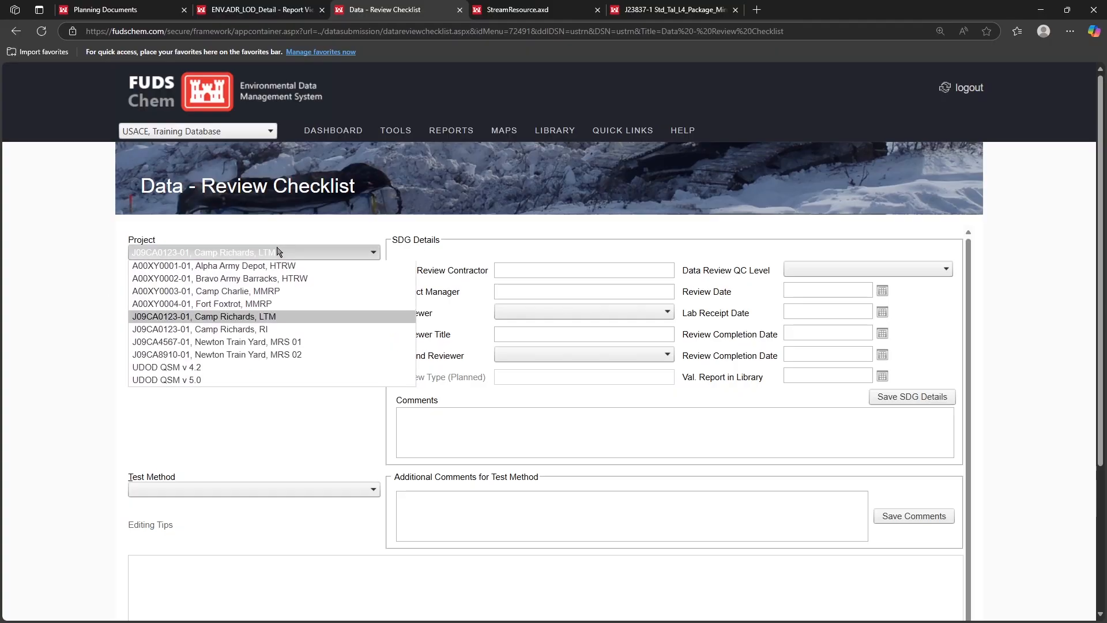
left_click(277, 236)
left_click(250, 282)
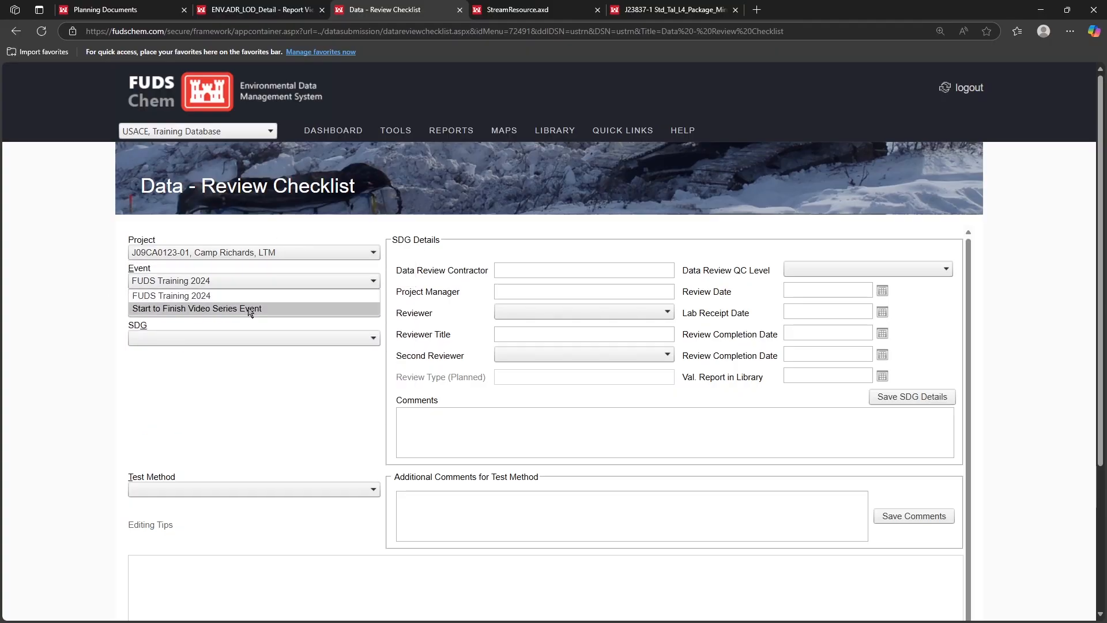
left_click(242, 307)
left_click(238, 344)
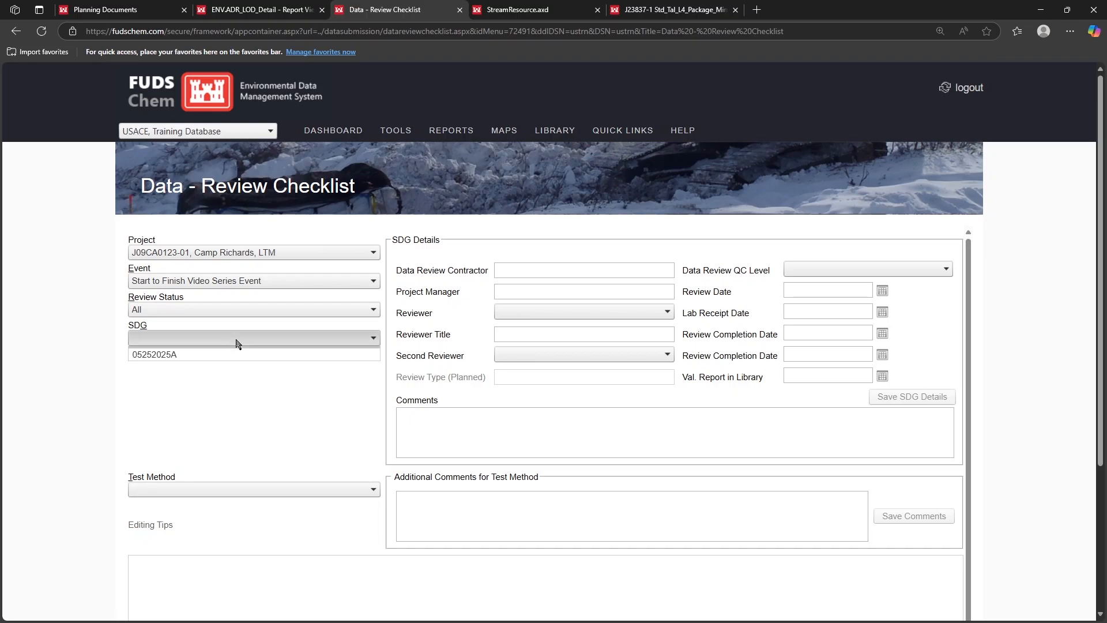
left_click(234, 363)
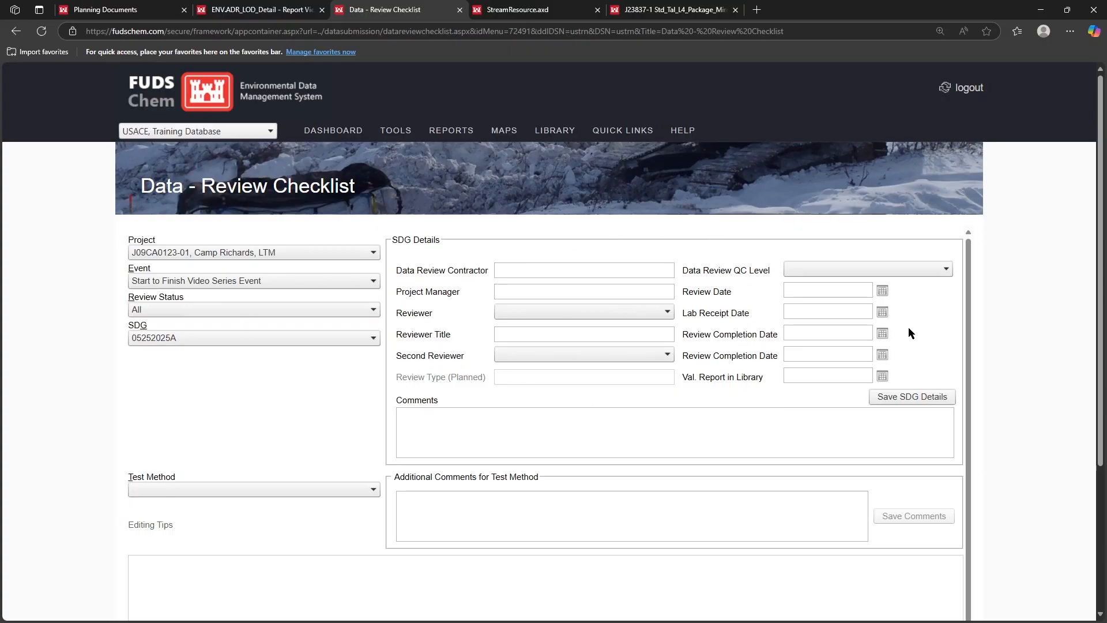
Set the data review QC level to Stage 2A Validation Electronic and Manual and save the SDG details.
left_click(937, 270)
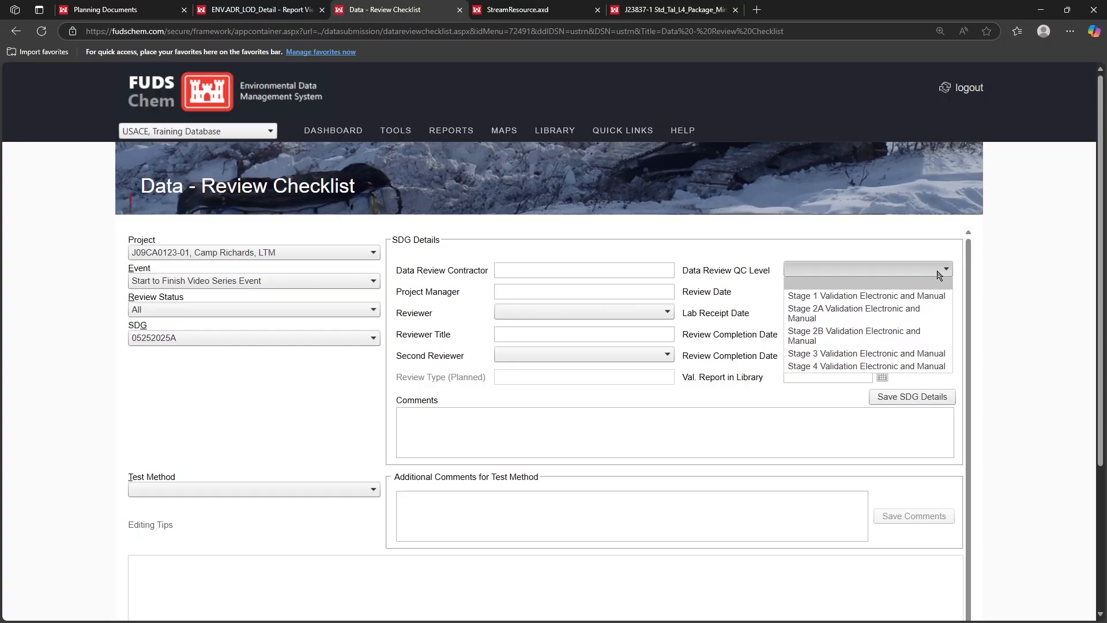
left_click(909, 313)
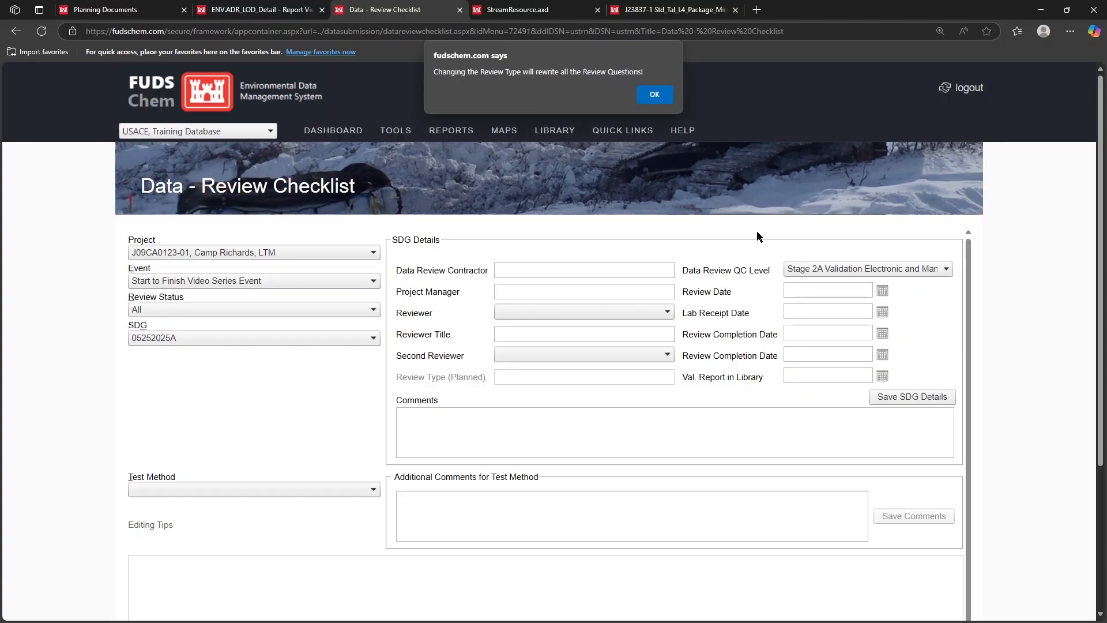
left_click(649, 91)
left_click(913, 397)
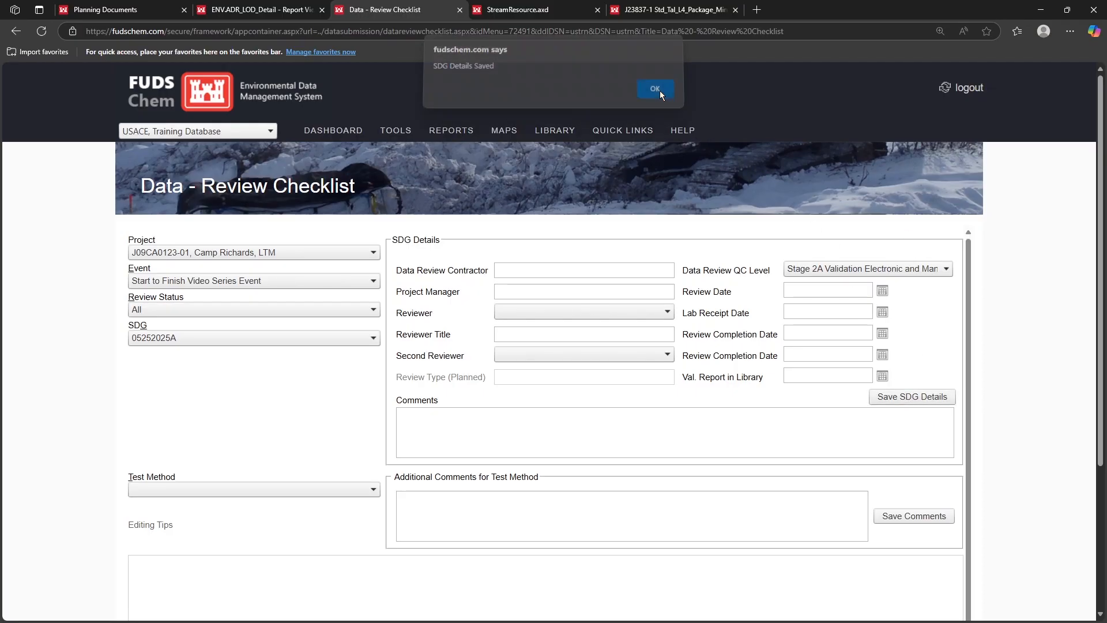
left_click(657, 92)
Load the review questions for test method SW8330B.
left_click(310, 493)
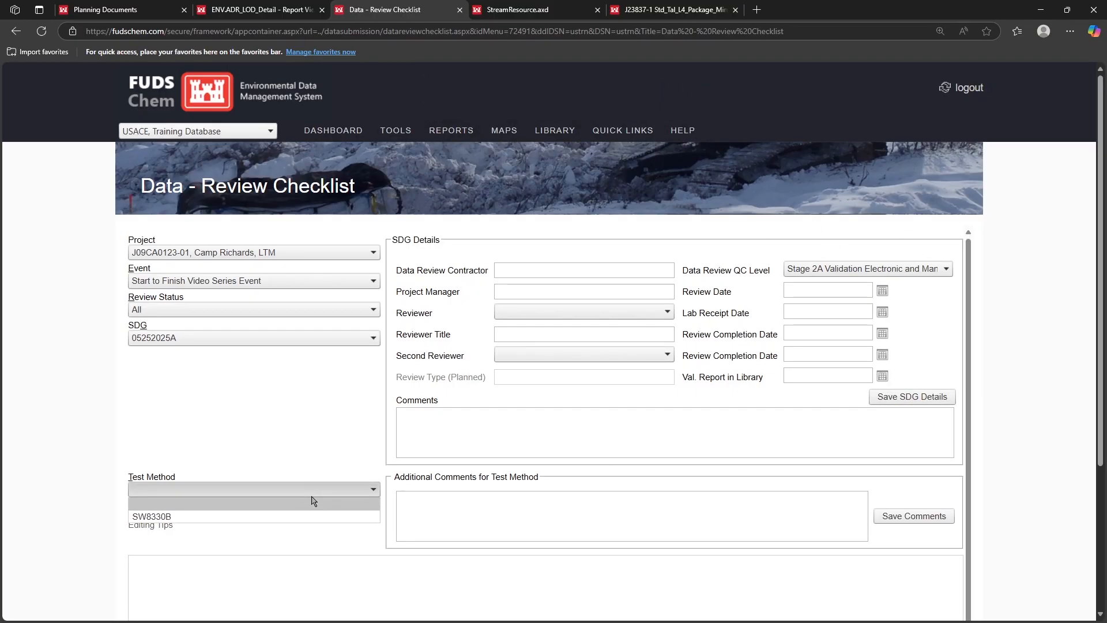
left_click(317, 516)
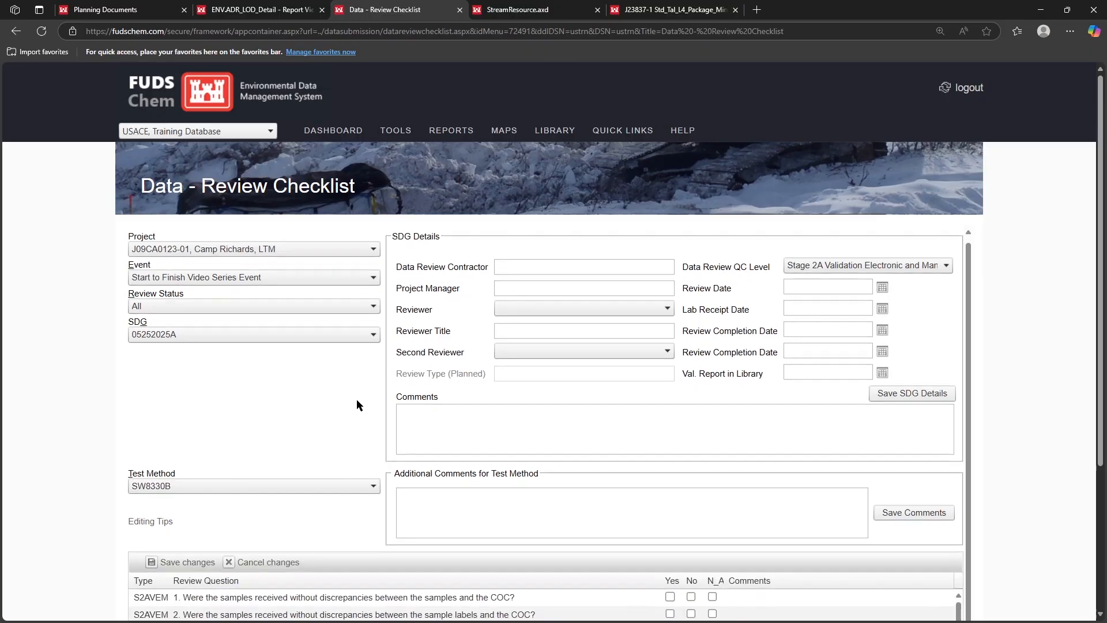
Open the Data - Sample Qualification tool in a separate browser tab and switch to it.
scroll(378, 392, "down", 3)
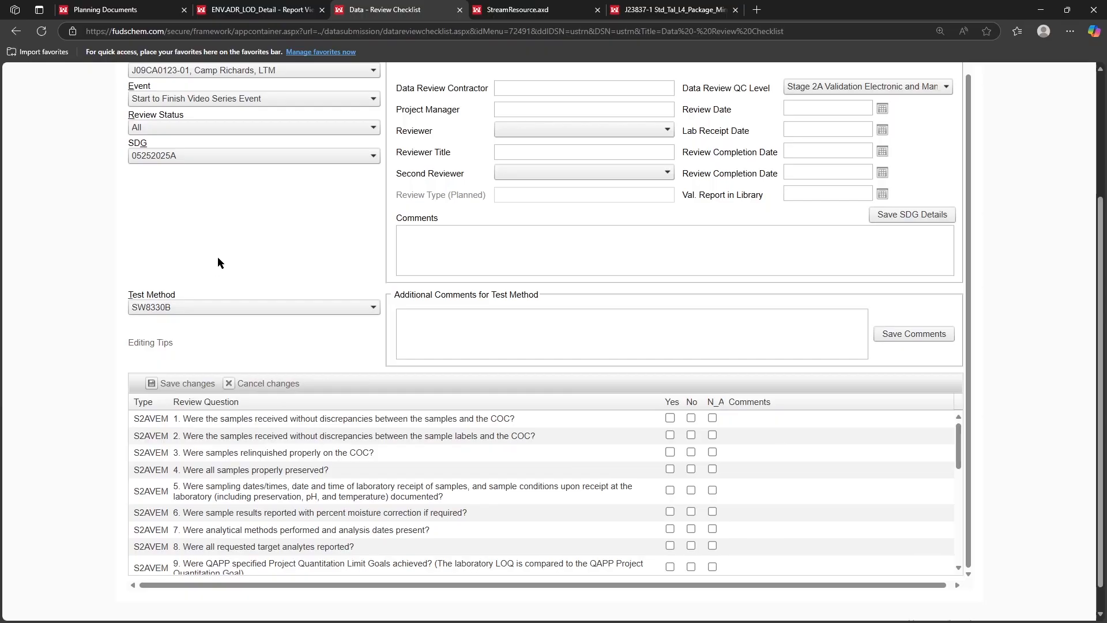
scroll(264, 223, "up", 3)
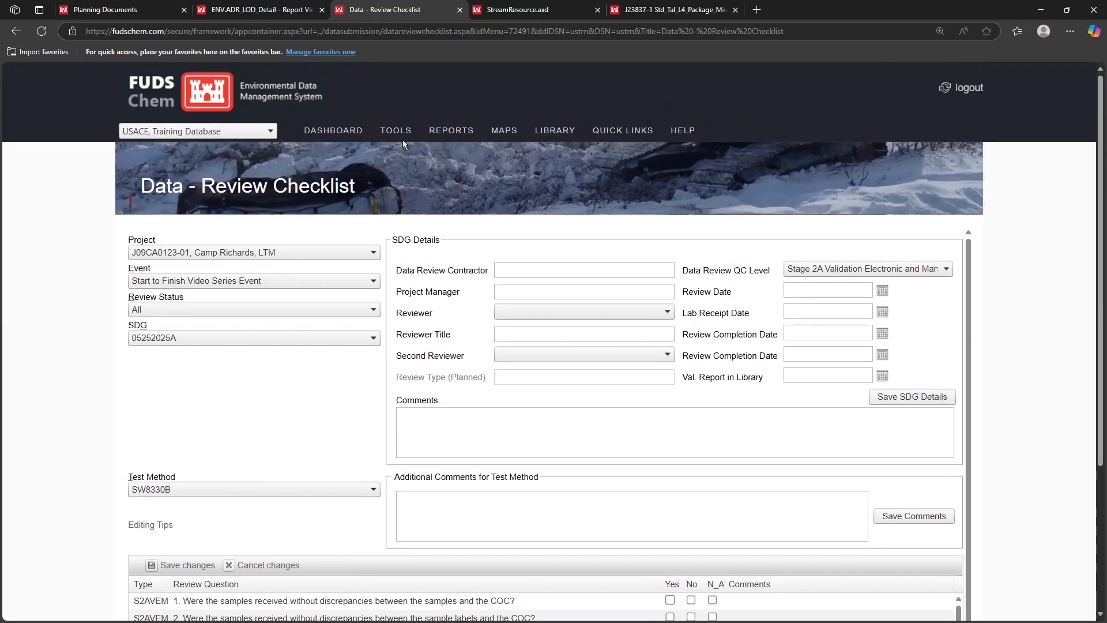
mouse_move(398, 133)
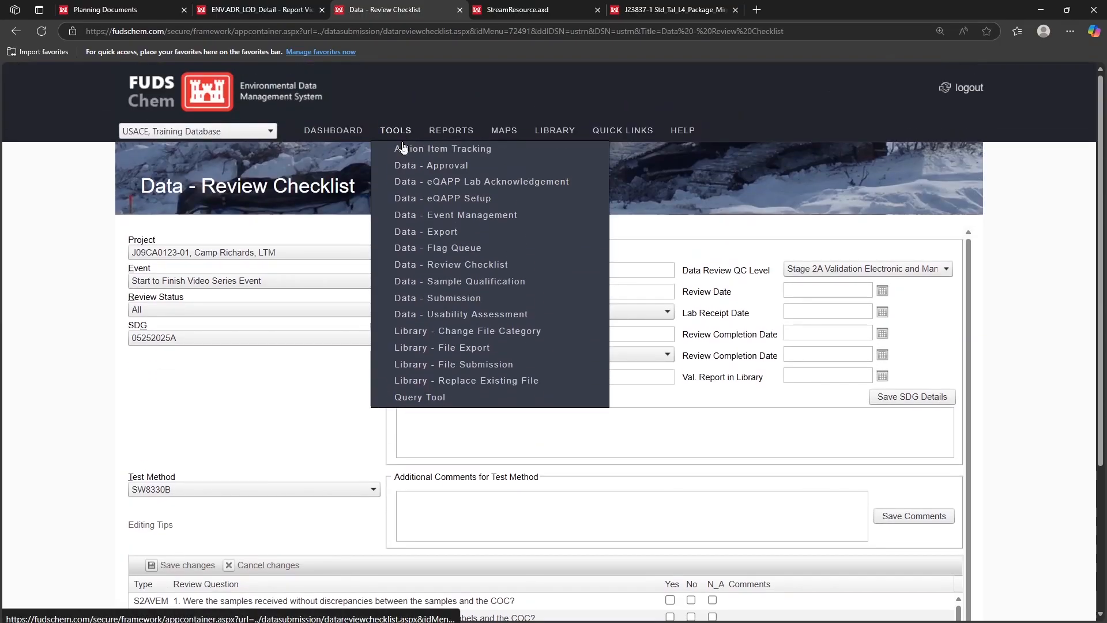
middle_click(532, 288)
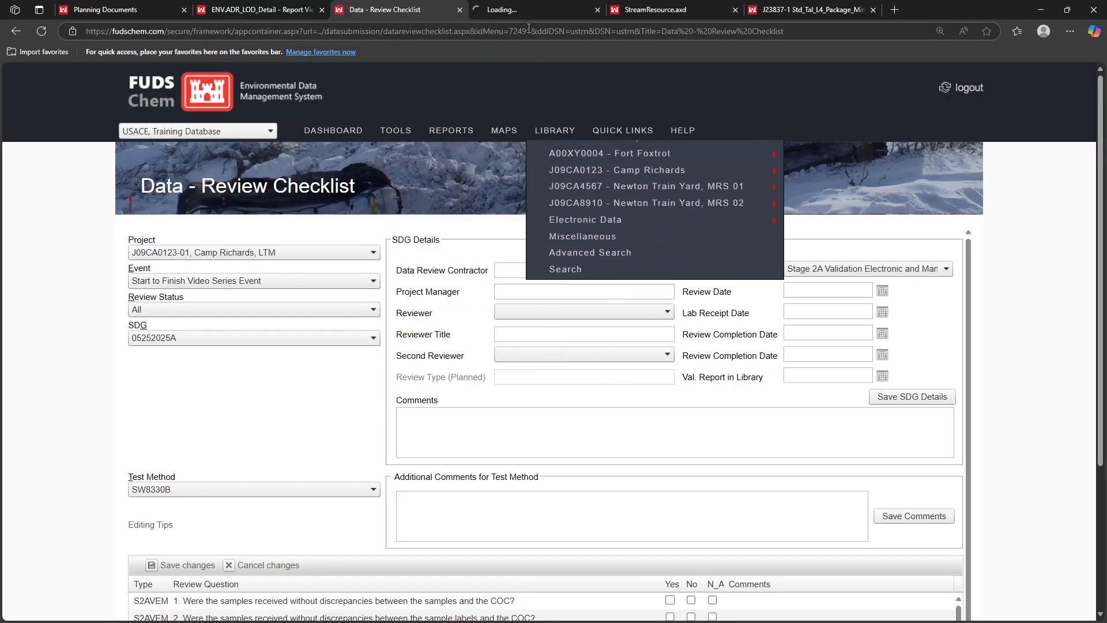
left_click(521, 9)
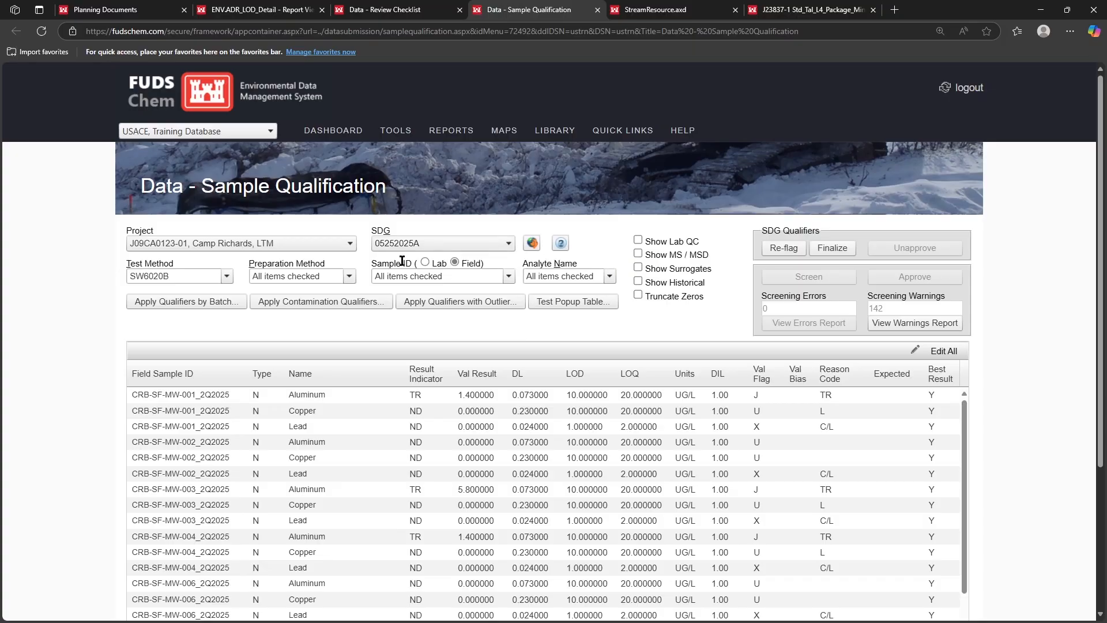
Set the test method to SW8330B for SDG 05252025A and look through the preparation method filter.
left_click(219, 280)
left_click(203, 313)
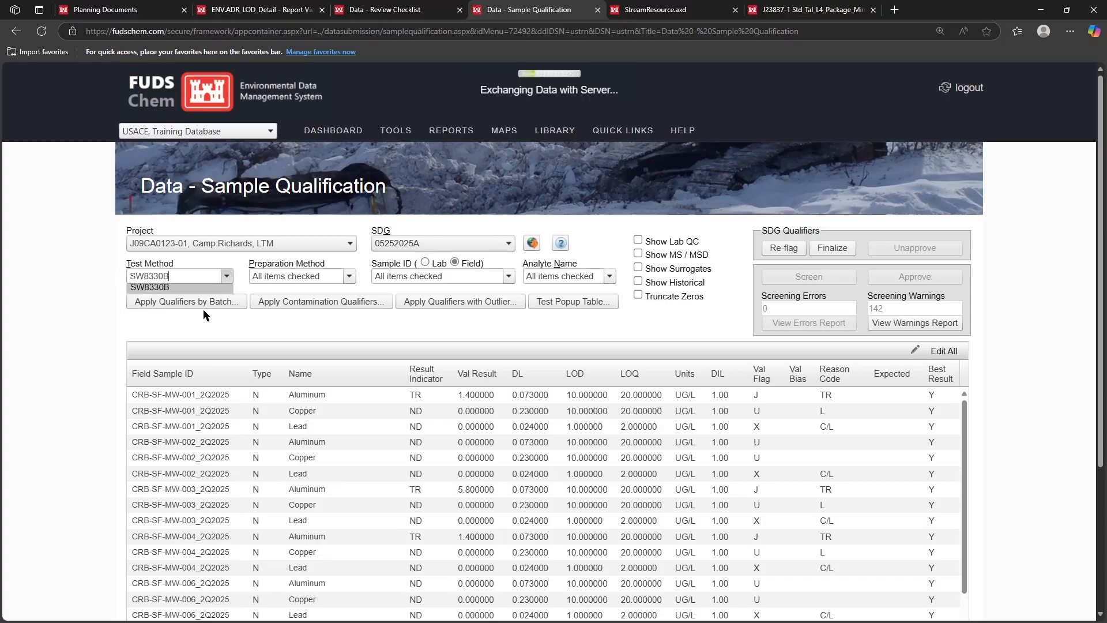
left_click(350, 277)
left_click(365, 261)
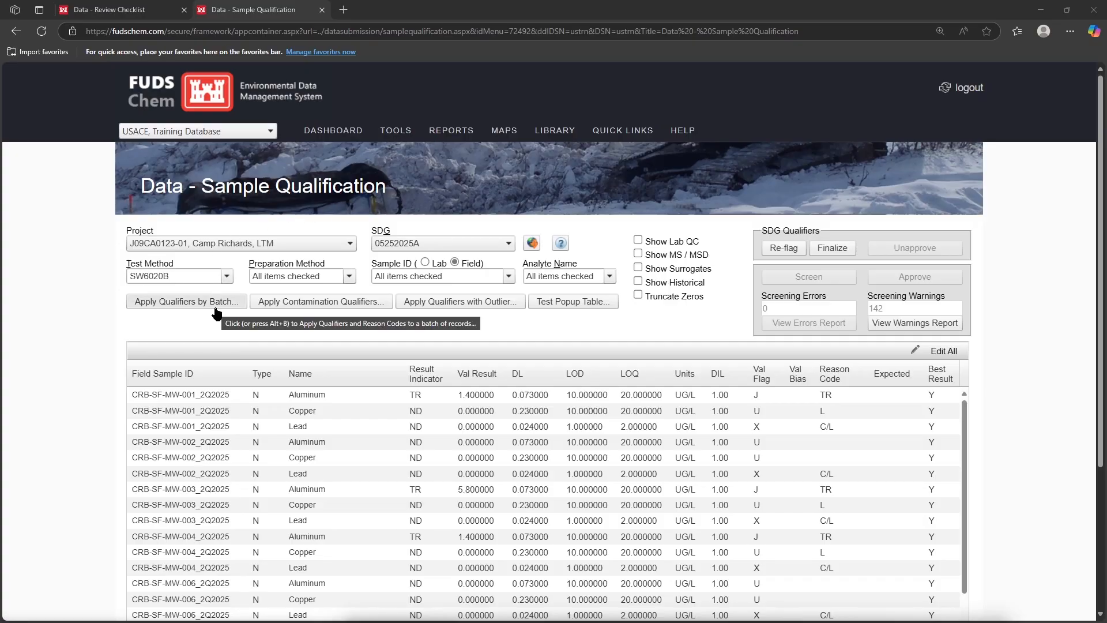
Finalize the qualifiers for SDG 05252025A.
left_click(832, 253)
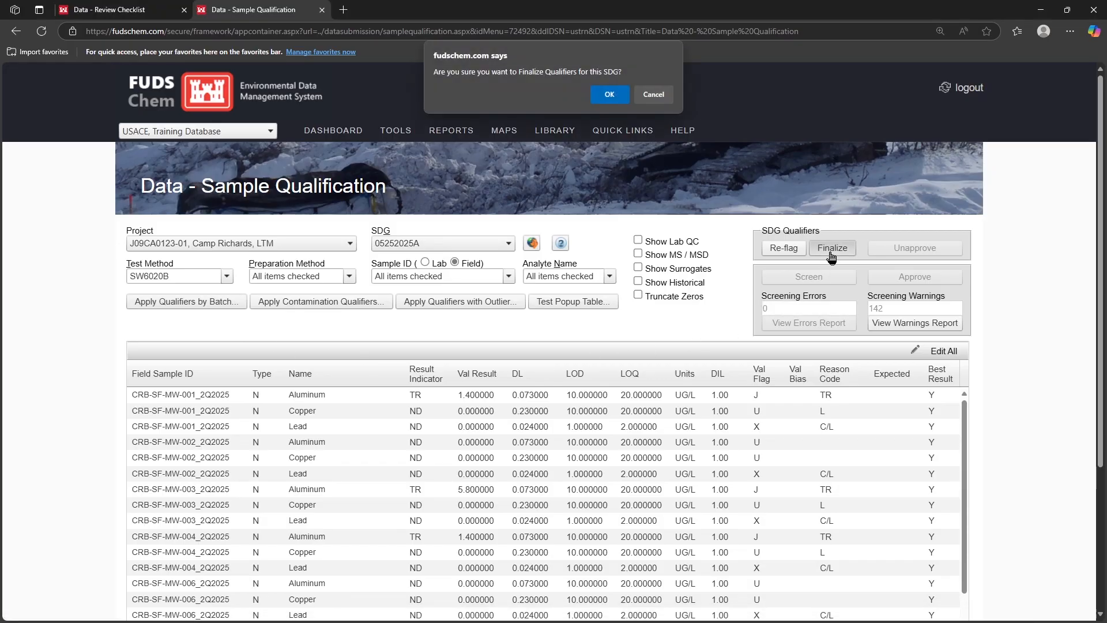
left_click(608, 88)
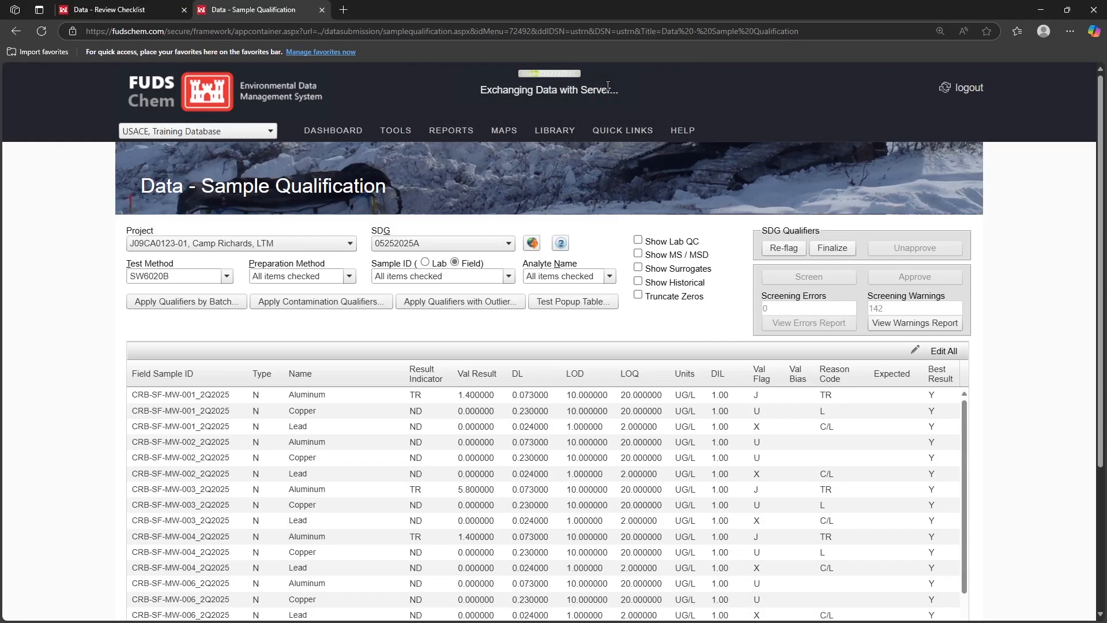
left_click(649, 96)
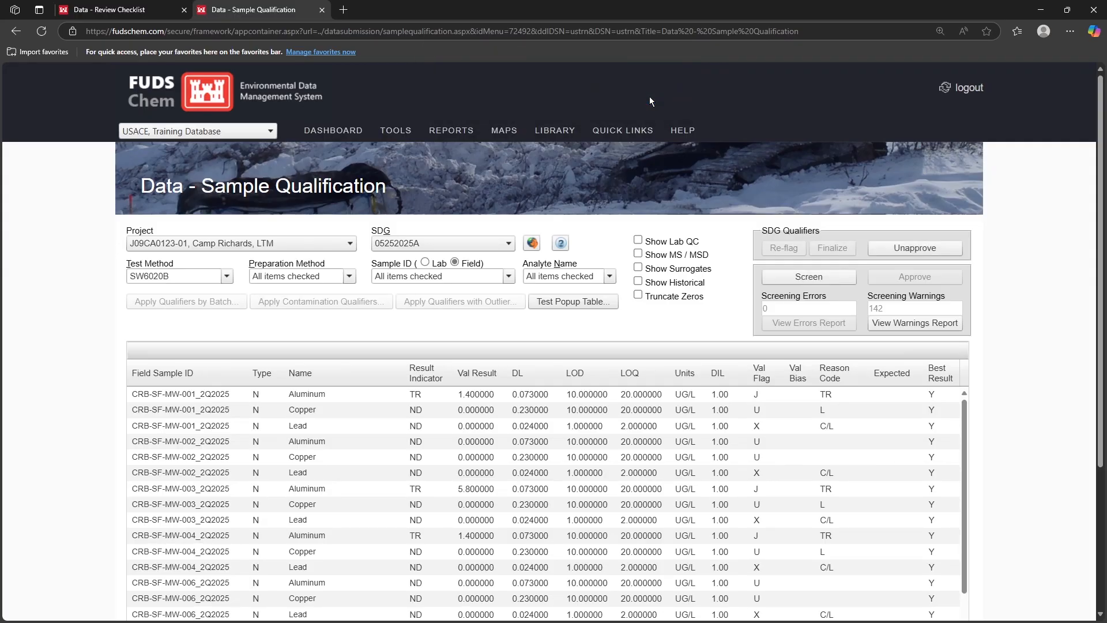
Return to the Data - Review Checklist and examine the answered SW8330B review questions and comments.
left_click(113, 11)
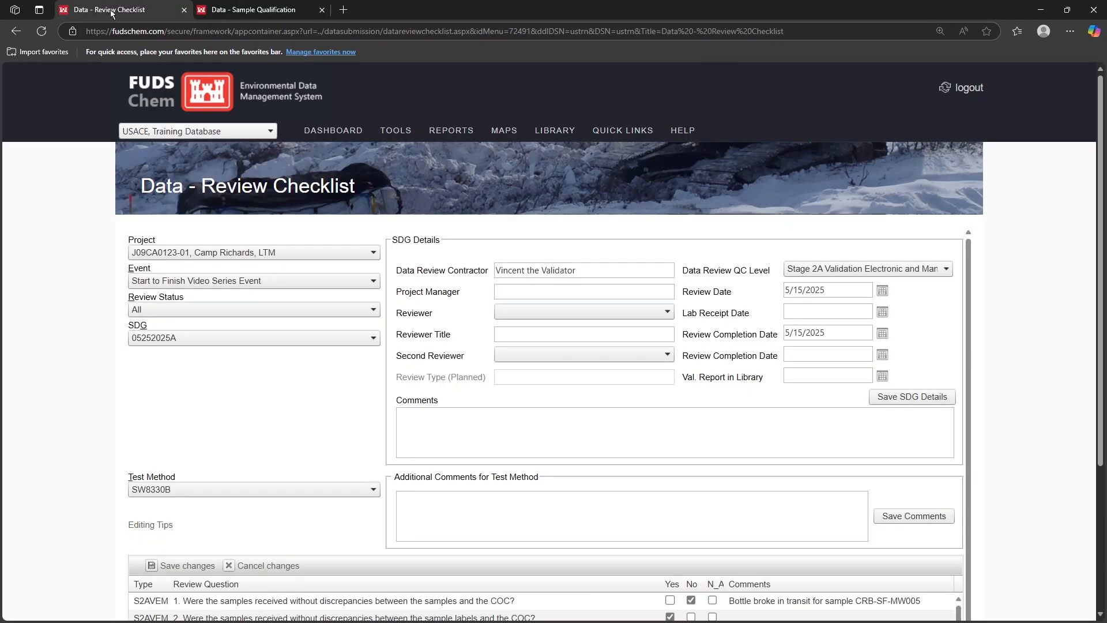
scroll(994, 478, "down", 3)
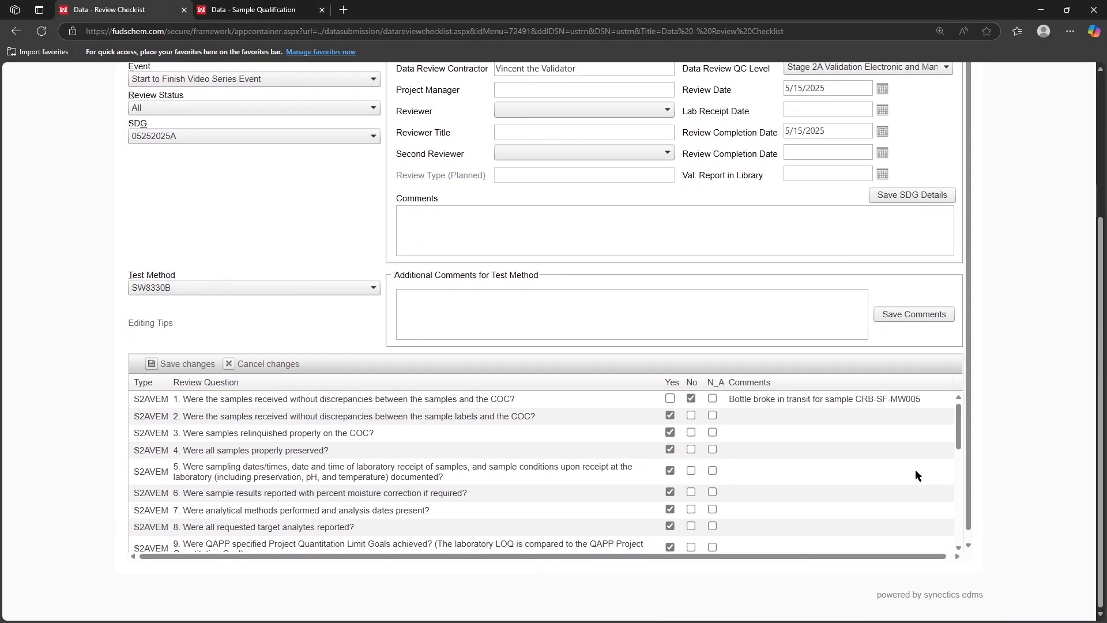
scroll(839, 461, "down", 4)
scroll(838, 464, "up", 4)
scroll(1005, 398, "up", 3)
scroll(1006, 402, "up", 1)
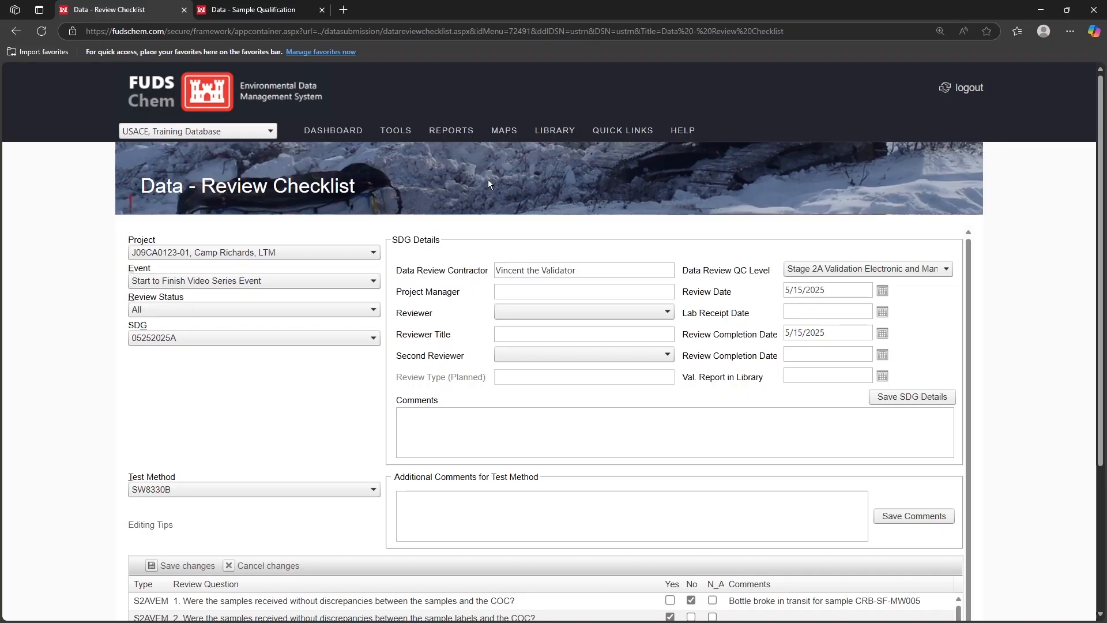
Open the Data Validation Report from the data validation and submission reports.
mouse_move(450, 133)
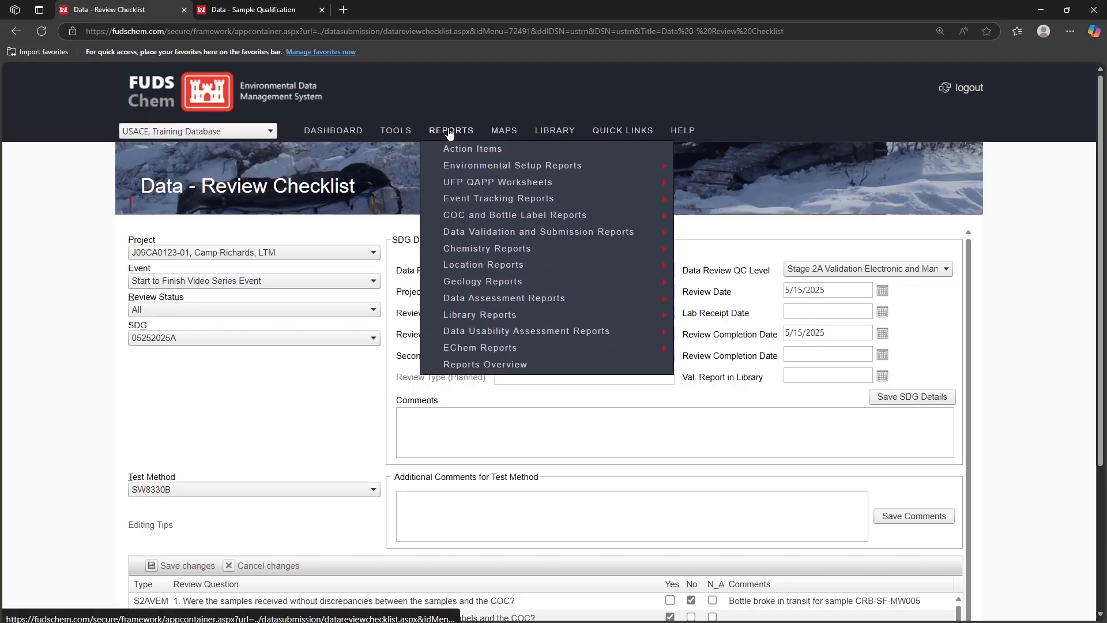
mouse_move(631, 238)
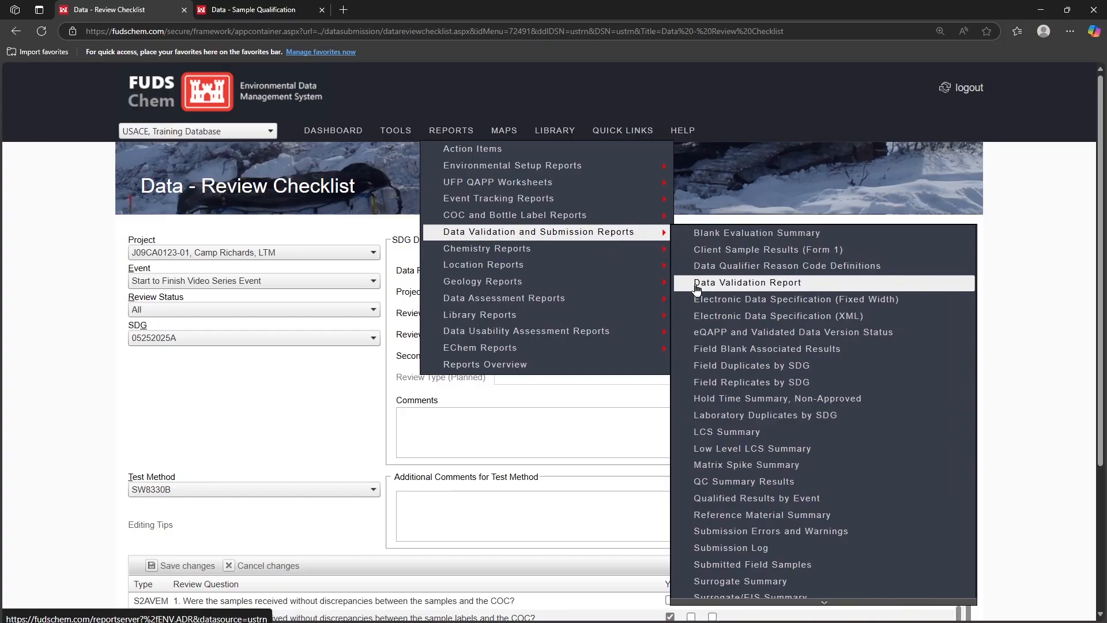
left_click(826, 286)
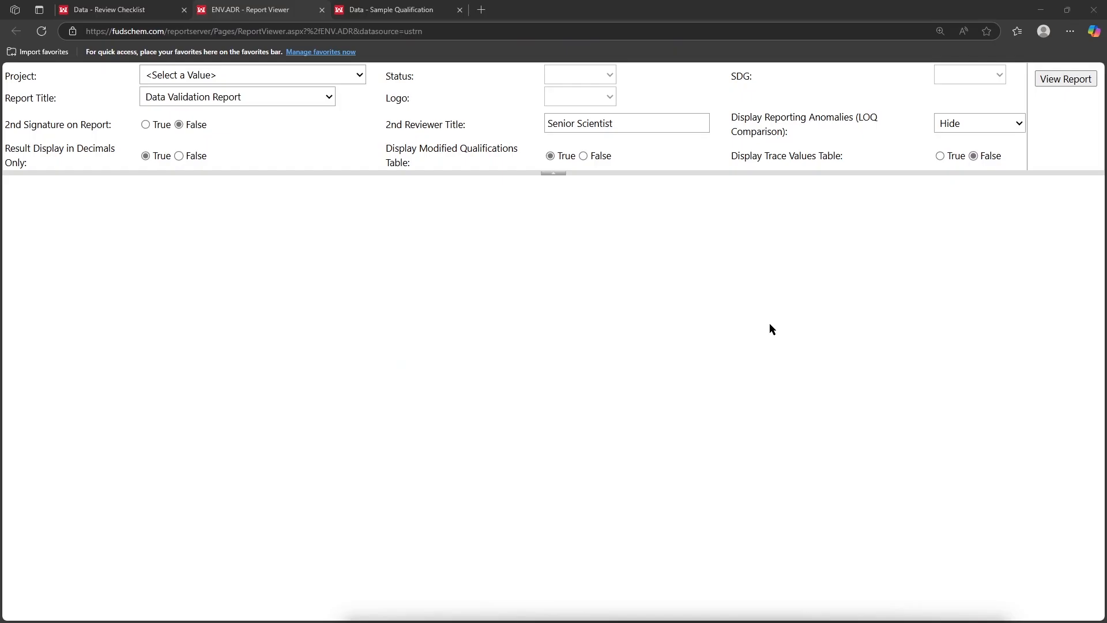
Run the report for Camp Richards, LTM, status Finalized (Not Approved), SDG 05252025A, with the trace values table displayed.
left_click(342, 81)
left_click(324, 148)
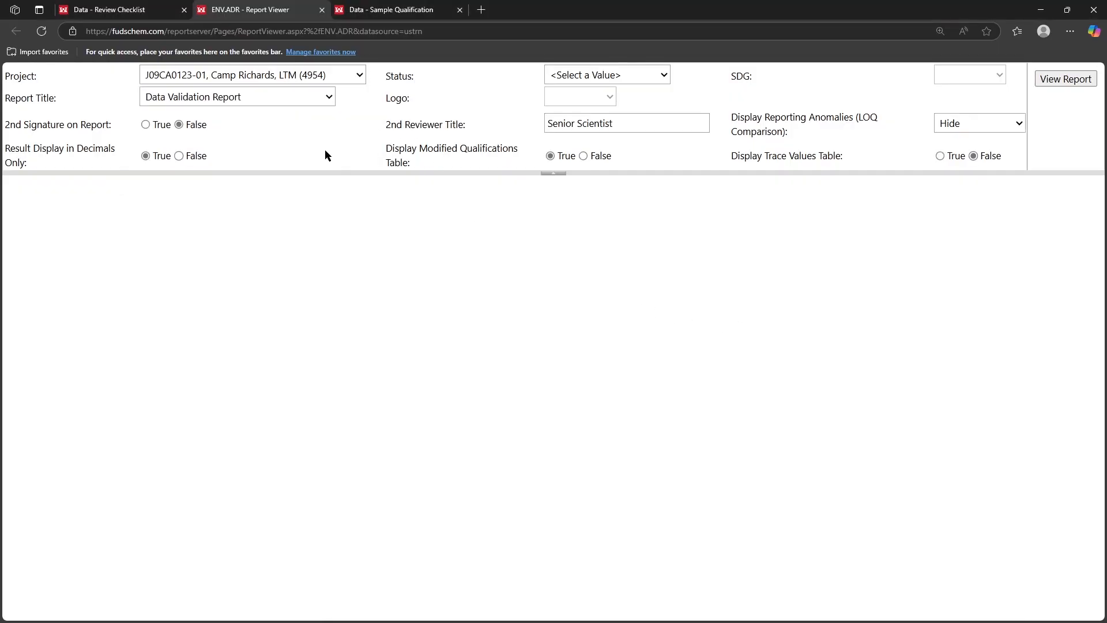
left_click(621, 72)
left_click(629, 130)
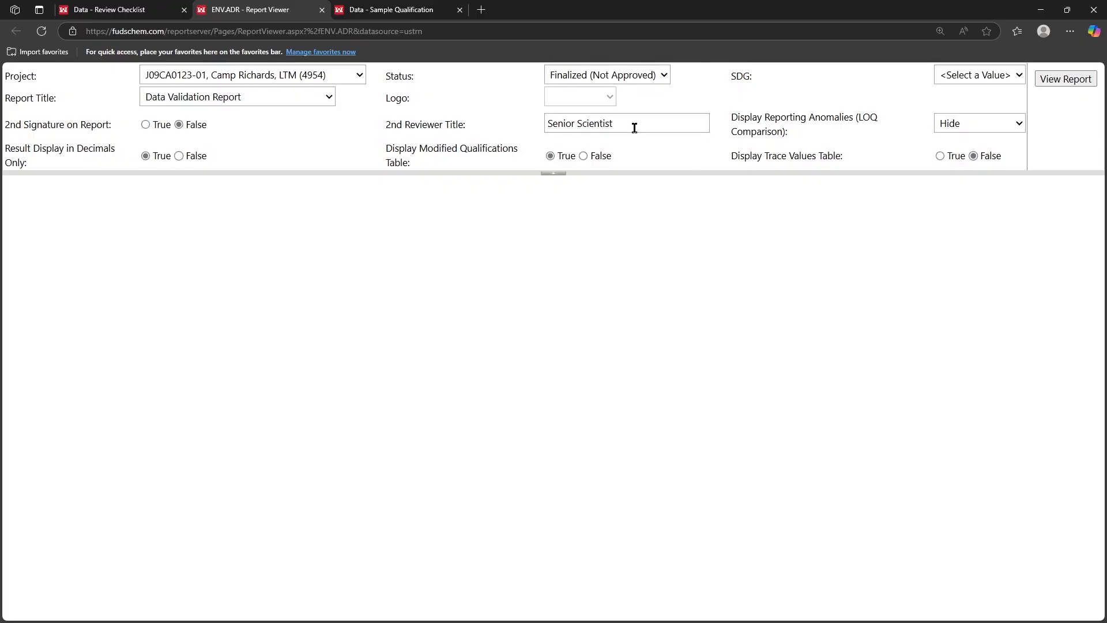
left_click(949, 81)
left_click(951, 114)
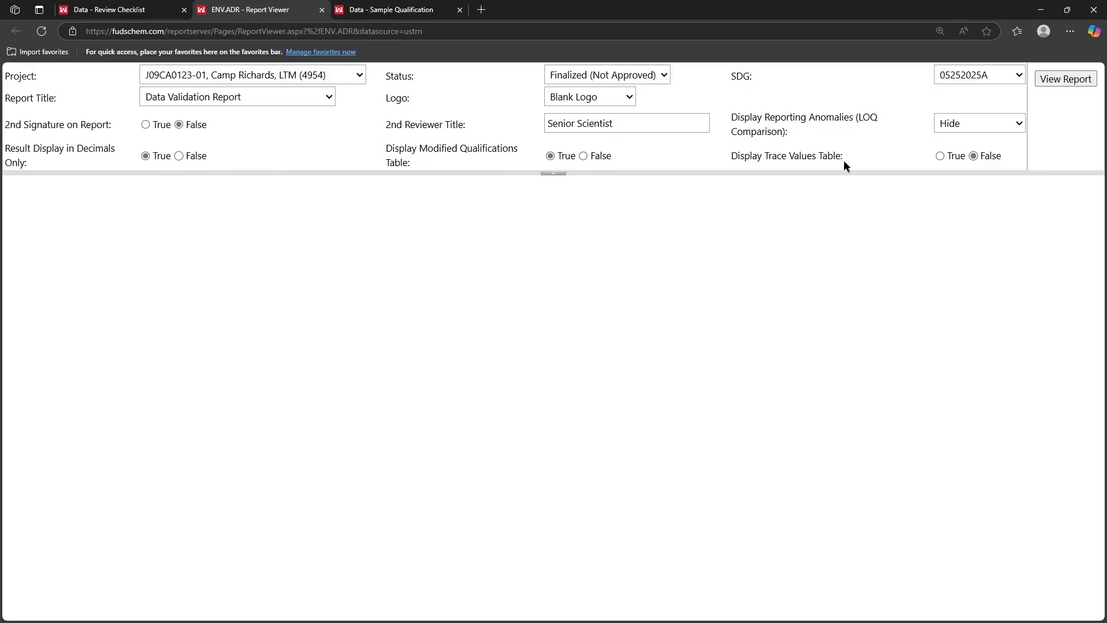
left_click(940, 156)
left_click(1066, 79)
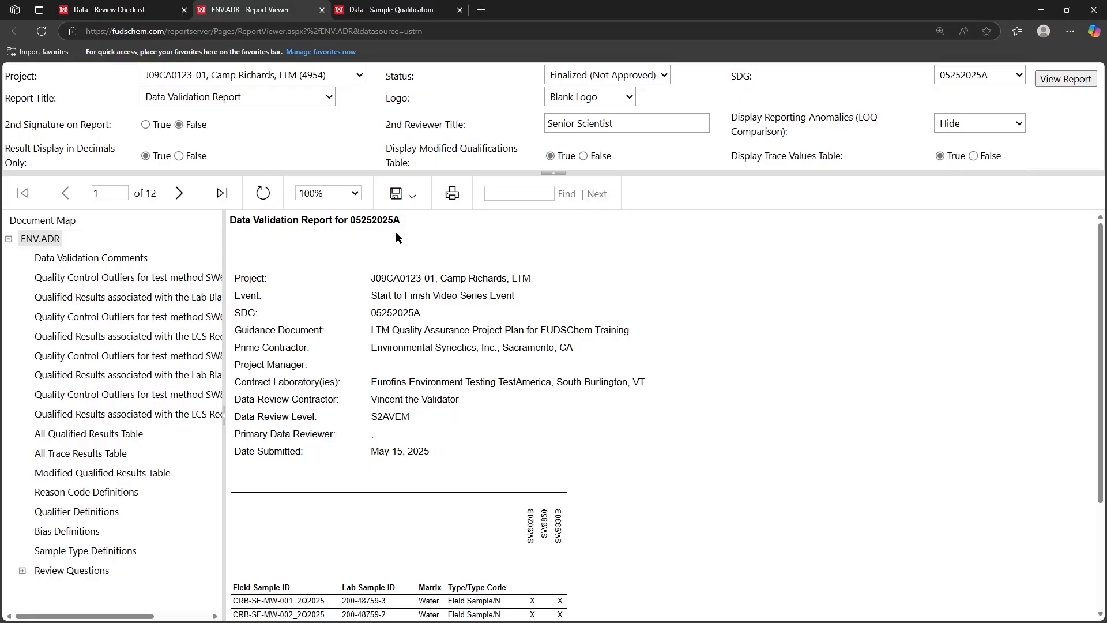
Export the Data Validation Report as a PDF named DVR in the Start to Finish Series folder.
left_click(412, 199)
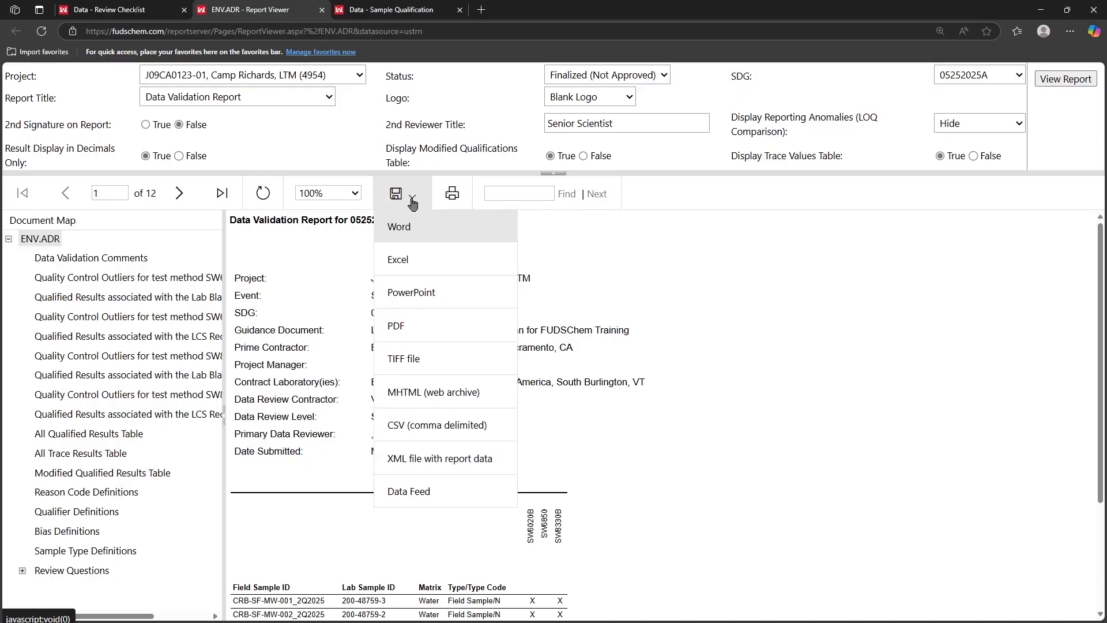
left_click(447, 327)
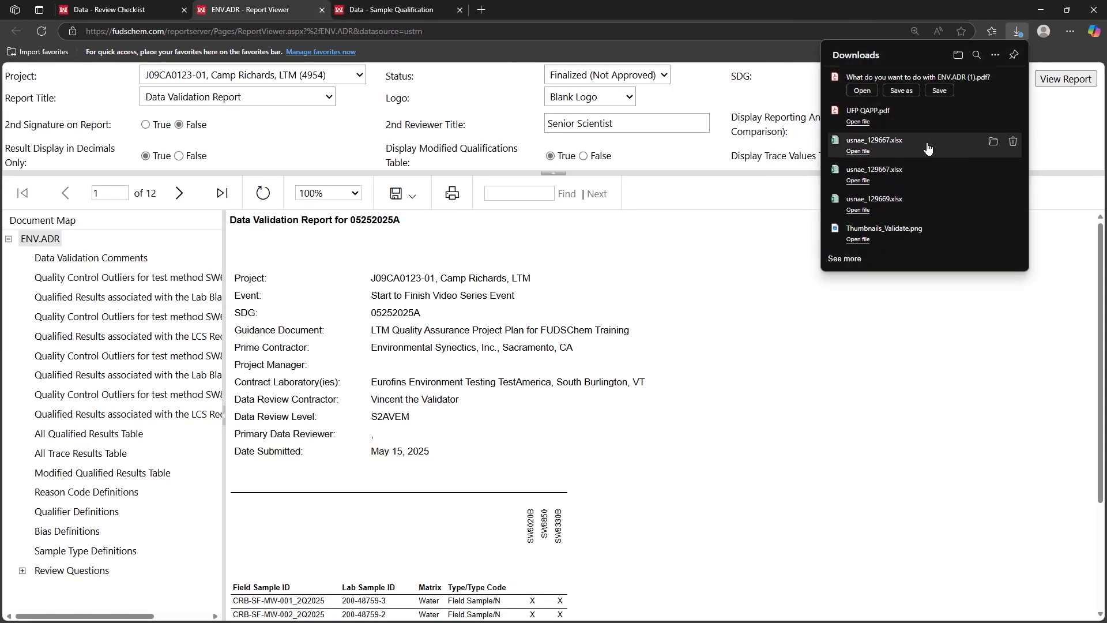
left_click(911, 91)
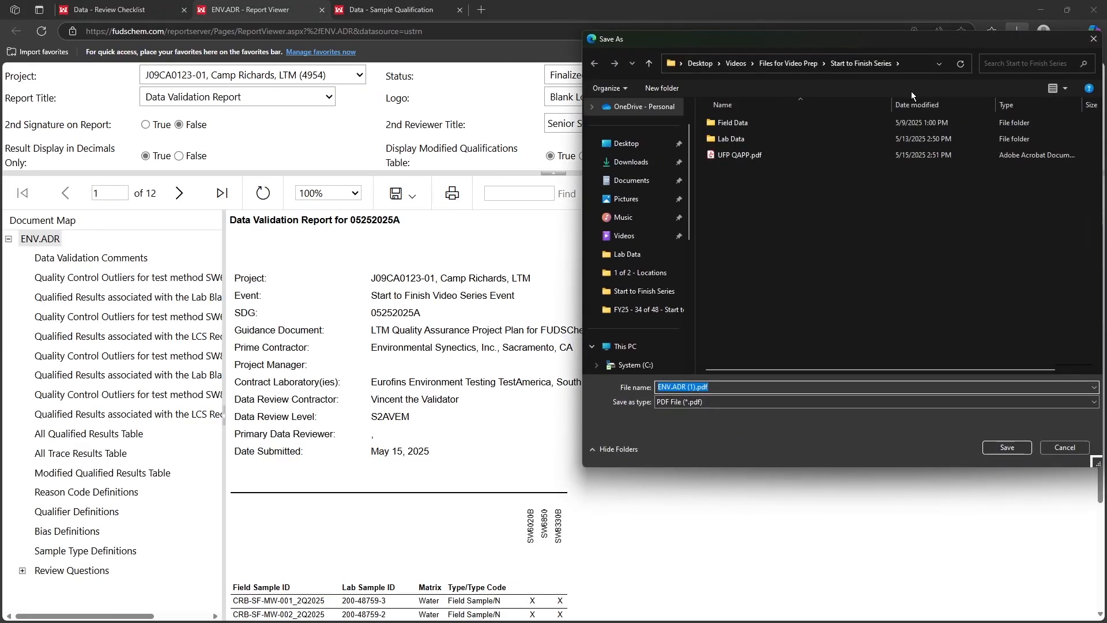
type("DVR")
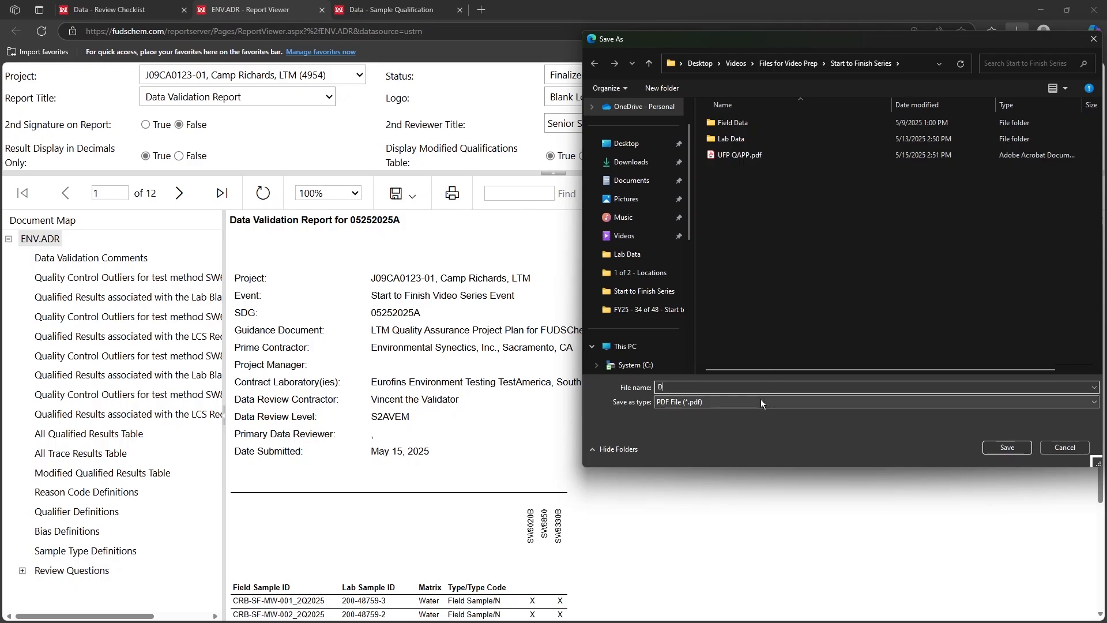
key("Return")
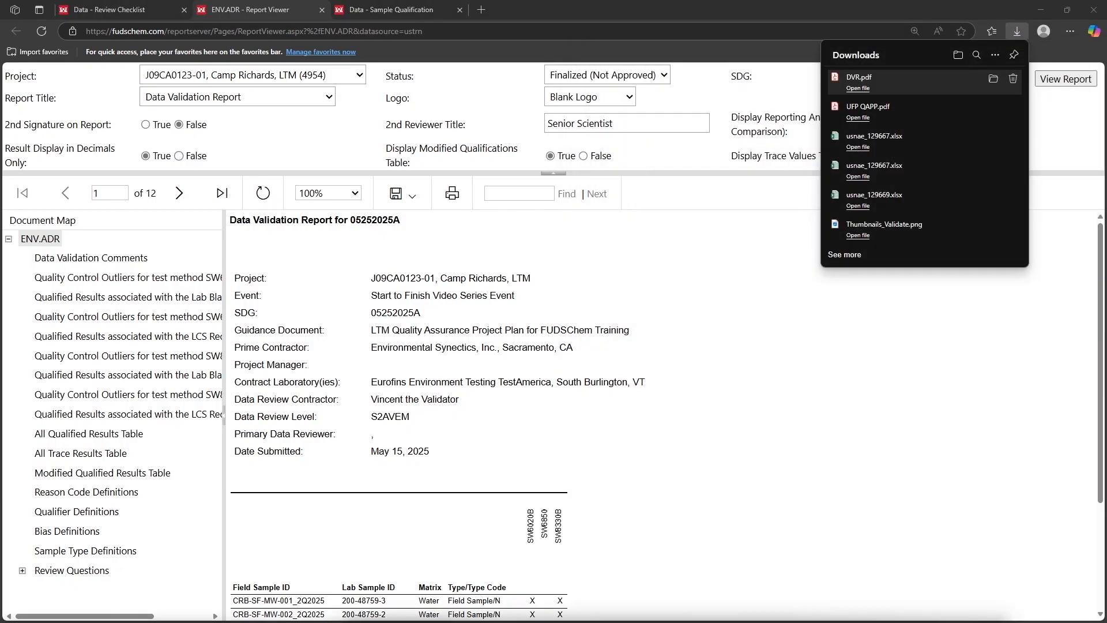
Open the Library - File Submission tool and upload DVR.pdf.
left_click(155, 10)
mouse_move(405, 132)
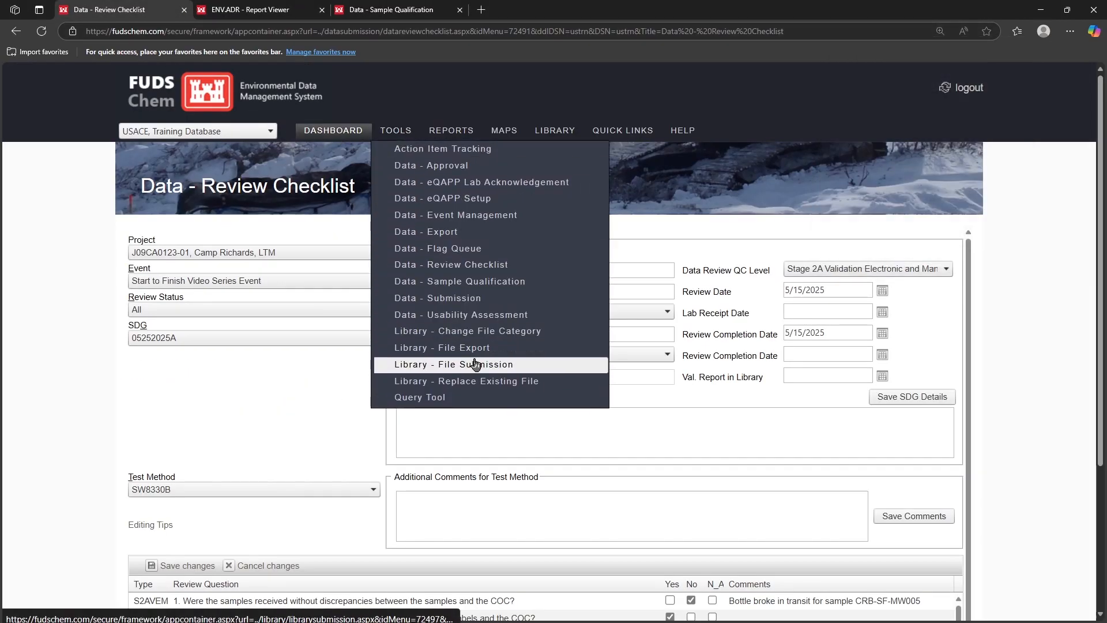
left_click(475, 362)
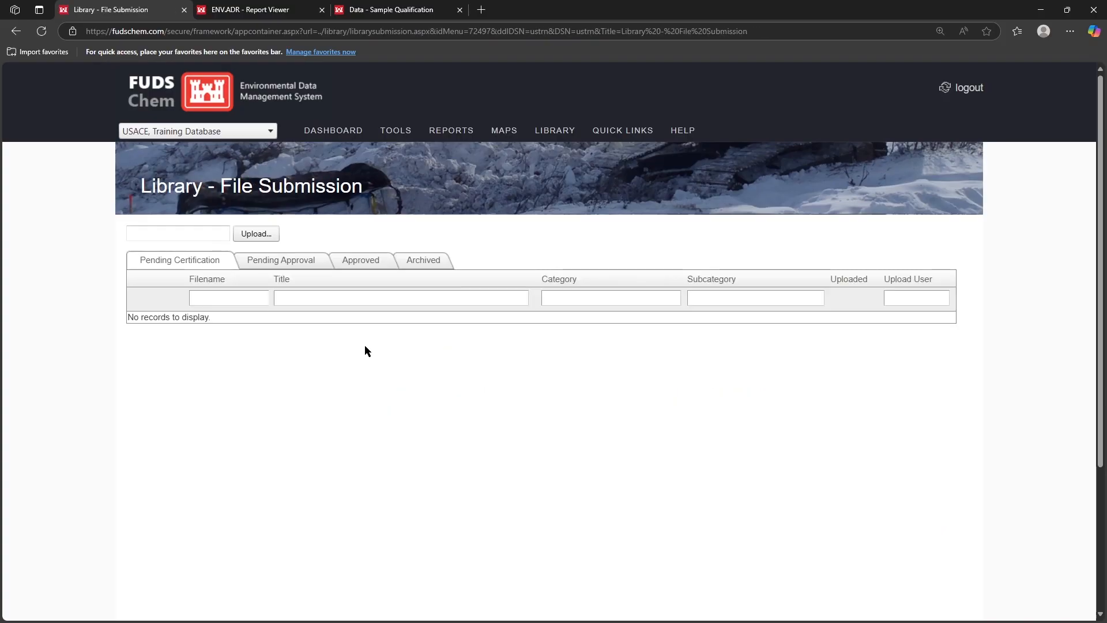
left_click(255, 234)
left_click(81, 125)
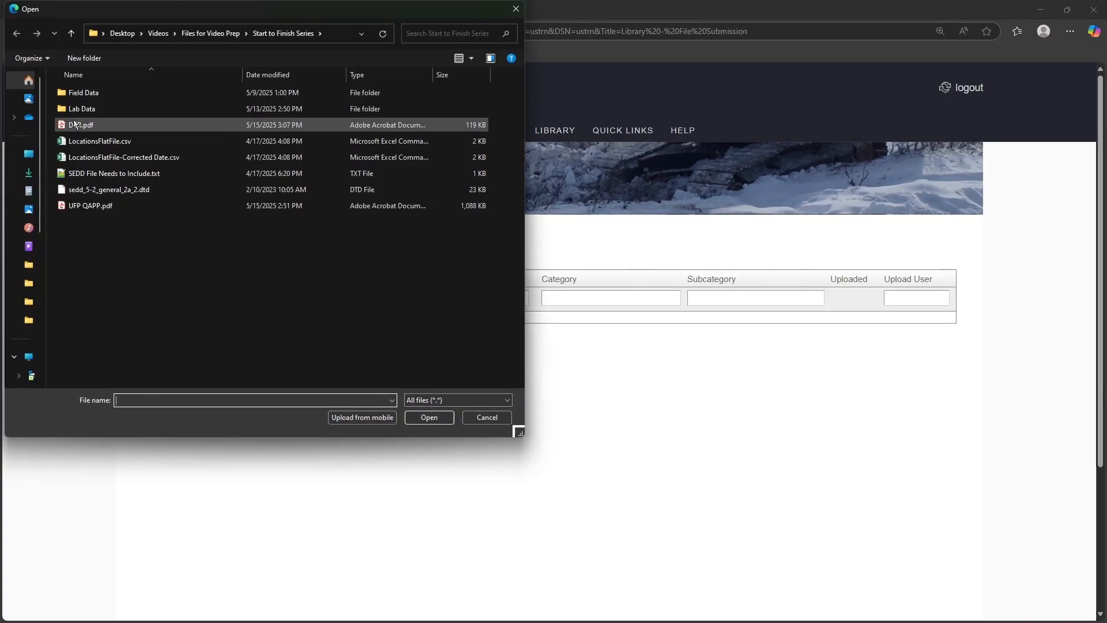
left_click(428, 418)
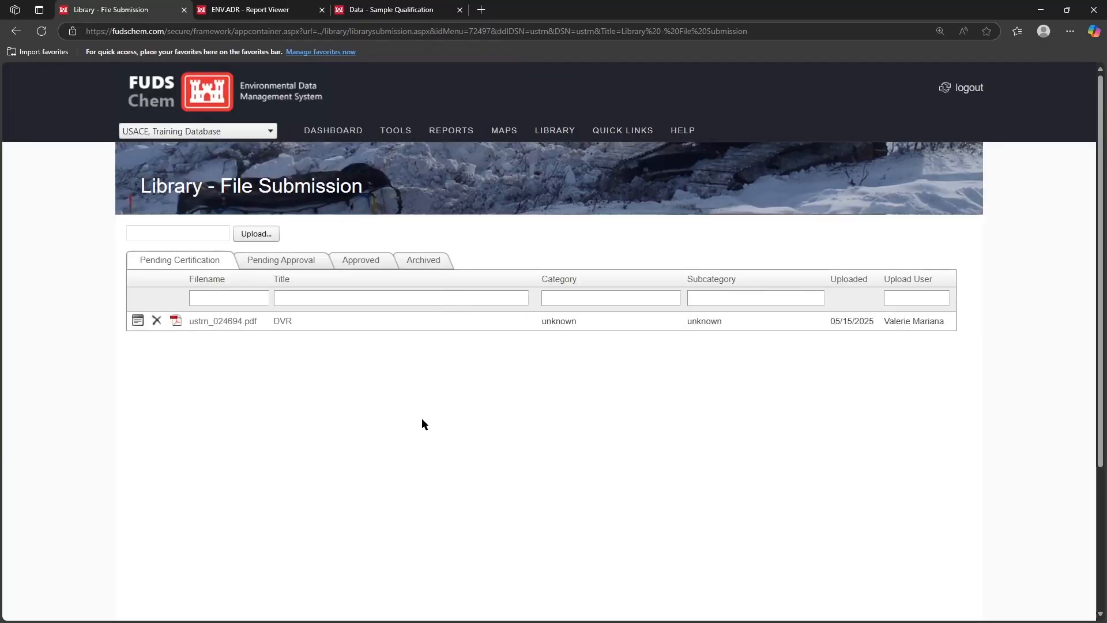
Open the uploaded file's properties and set its title to "Data Validation Report, SDG 05252025A".
left_click(139, 322)
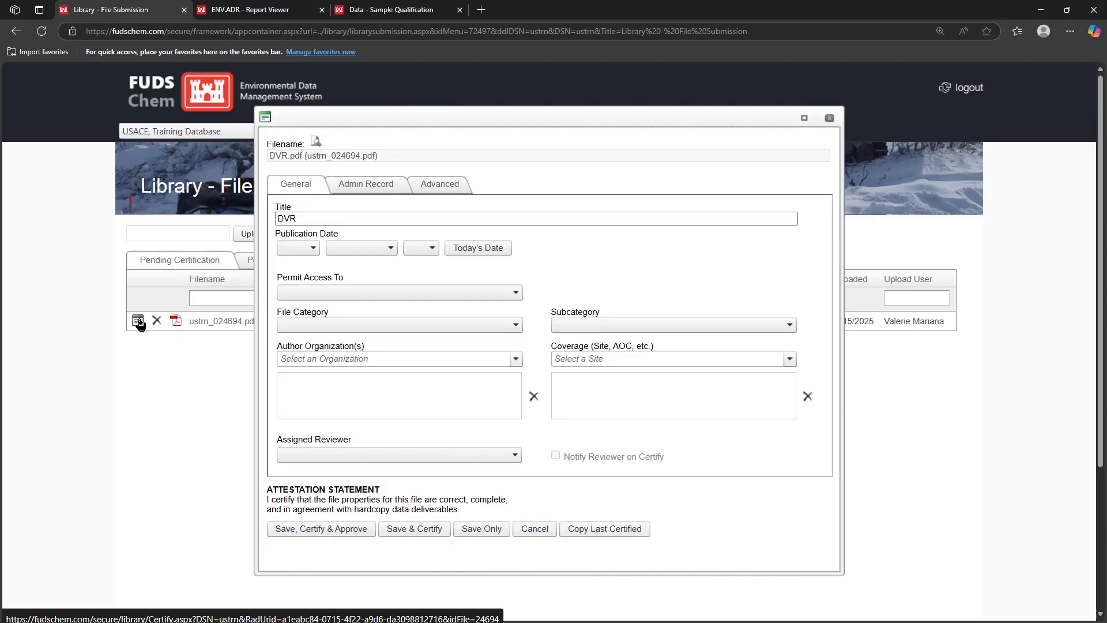
left_click(321, 216)
key("BackSpace")
key("BackSpace")
type("ata Validation R")
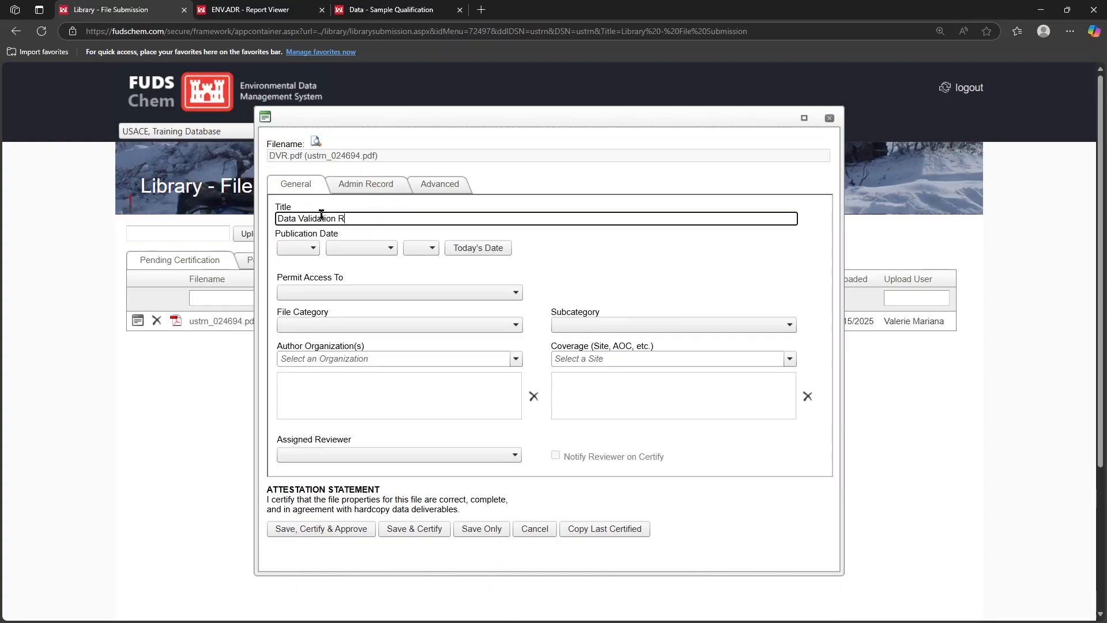
type("eport, SDG 05252025A")
Assign the contractor user as the file's reviewer and enable notifying the reviewer on certification.
left_click(358, 454)
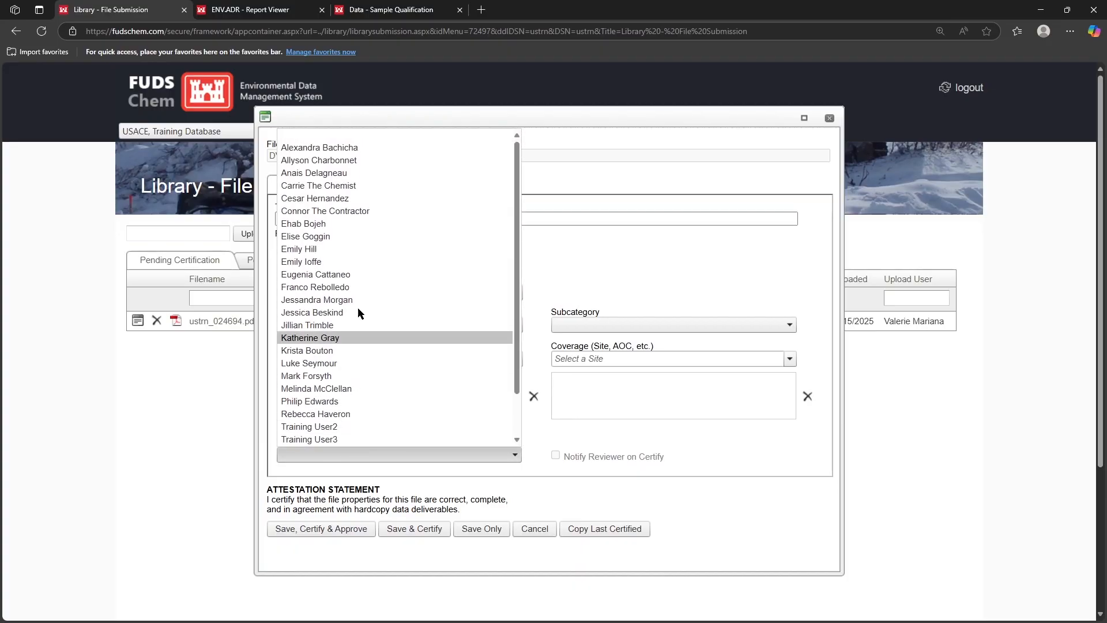
left_click(324, 213)
left_click(564, 455)
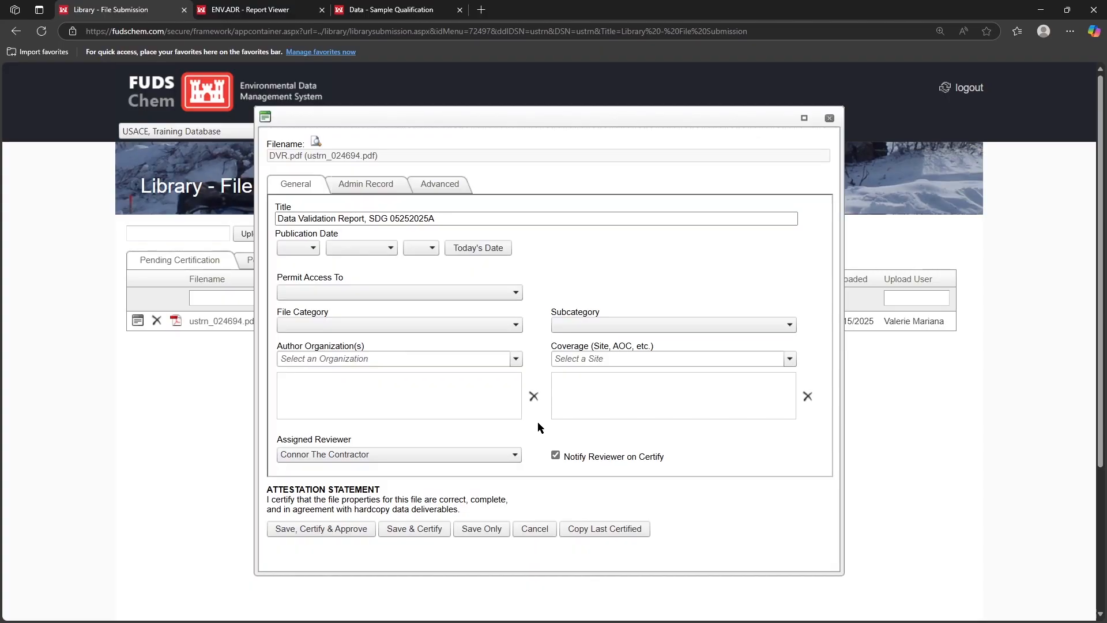
Set publication date May 15, 2025, access for General Users, file category J09CA0123 - Camp Richards, and subcategory Data Review Reports.
left_click(403, 292)
left_click(398, 372)
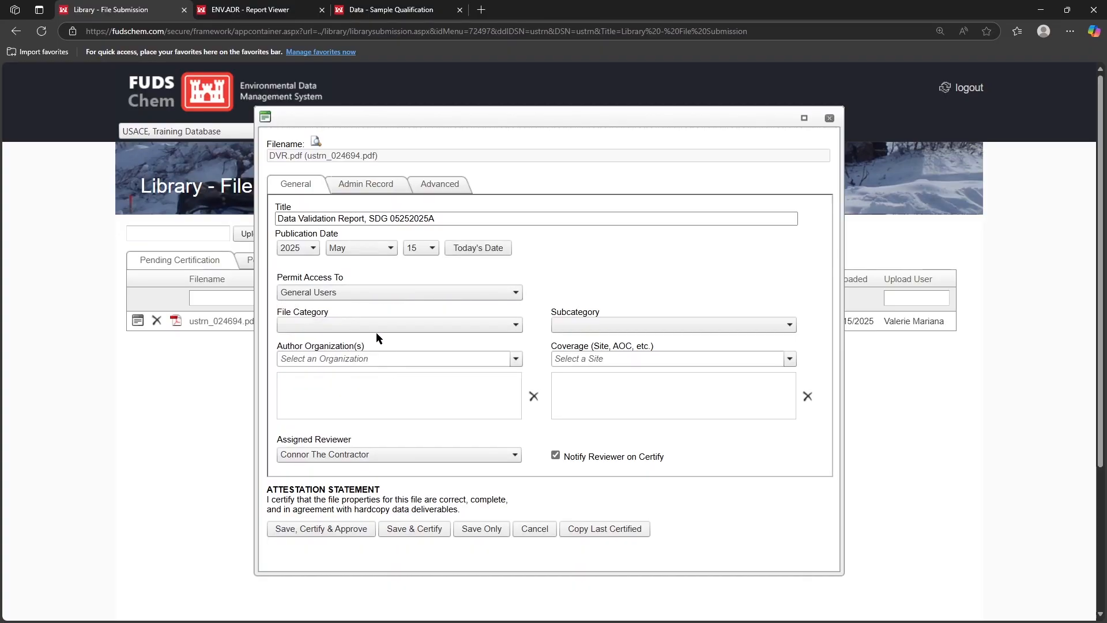
left_click(403, 324)
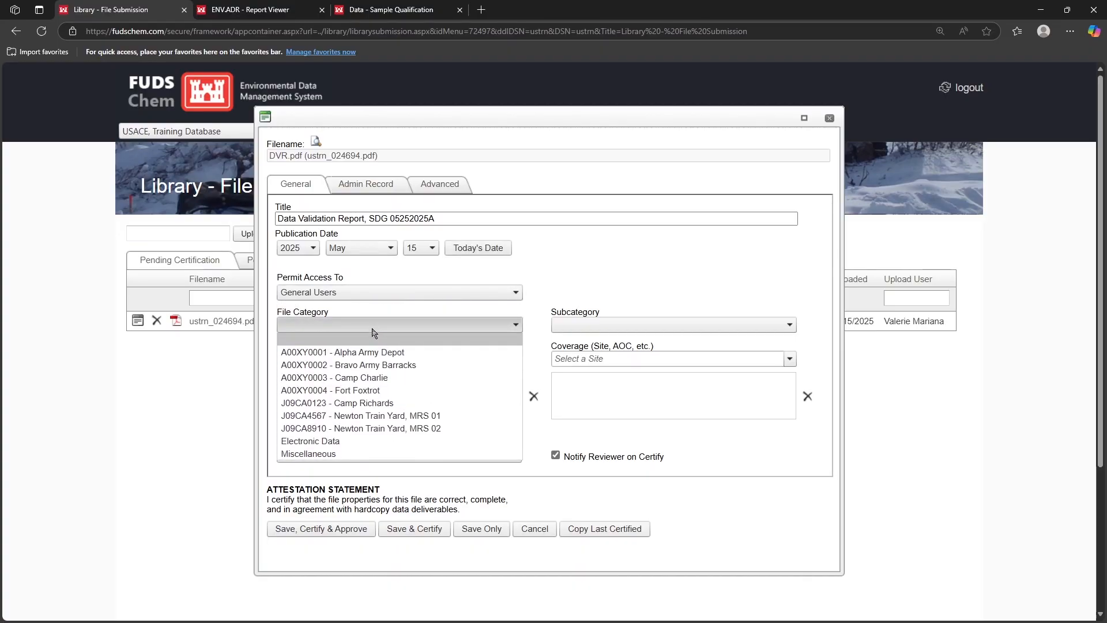
left_click(384, 402)
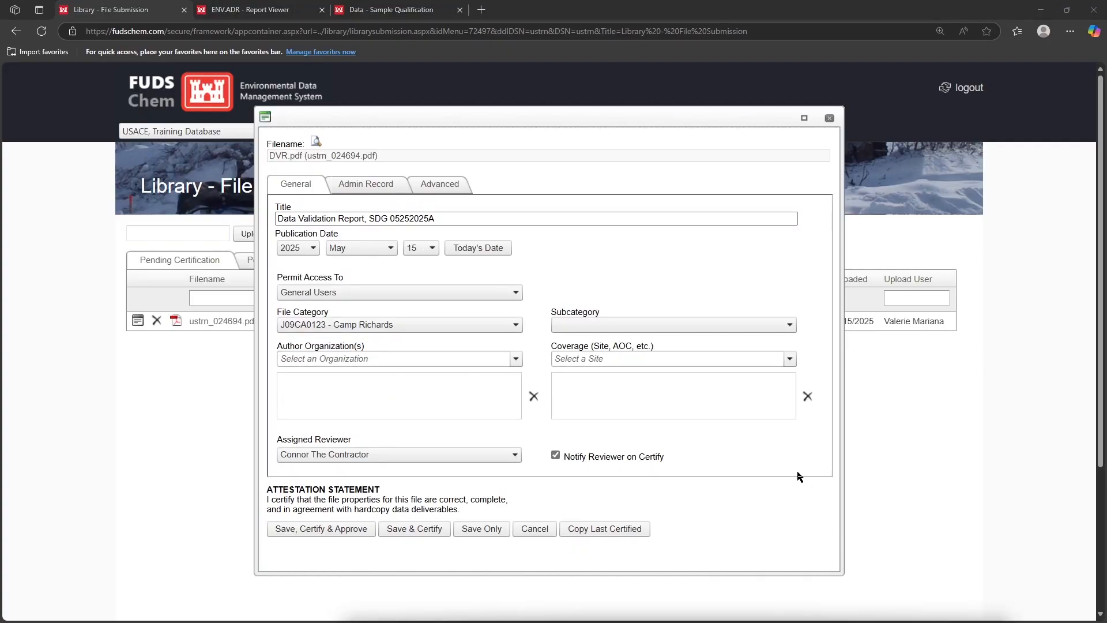
left_click(619, 327)
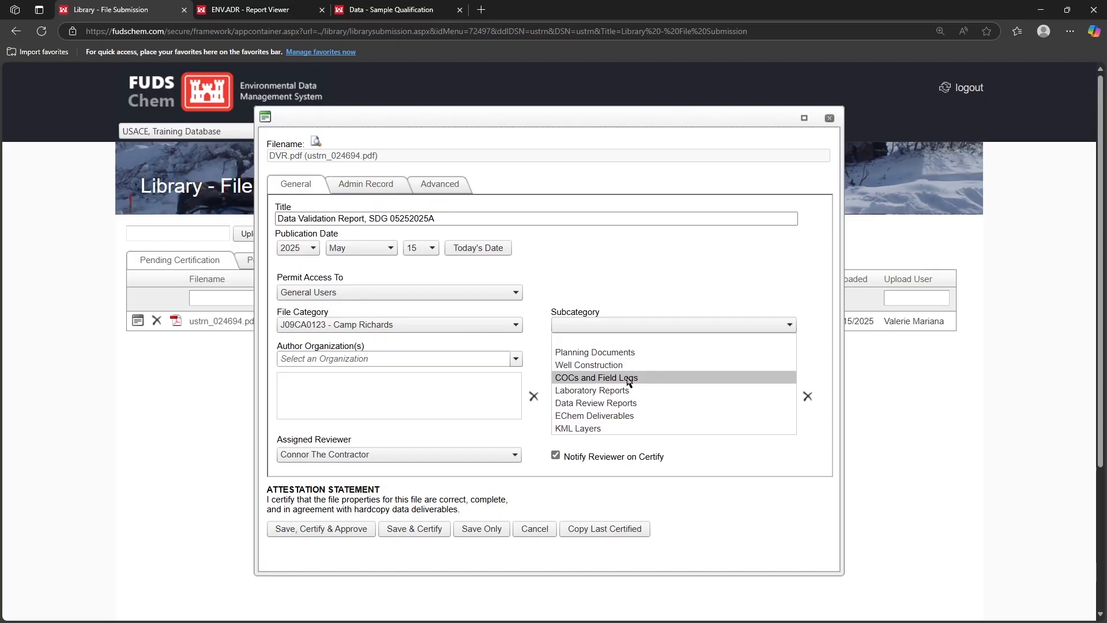
left_click(630, 403)
Add author organization Environmental Synectics, Inc. and coverage J09CA0123 - Camp Richards, and save and certify the file.
left_click(383, 359)
left_click(392, 413)
left_click(598, 360)
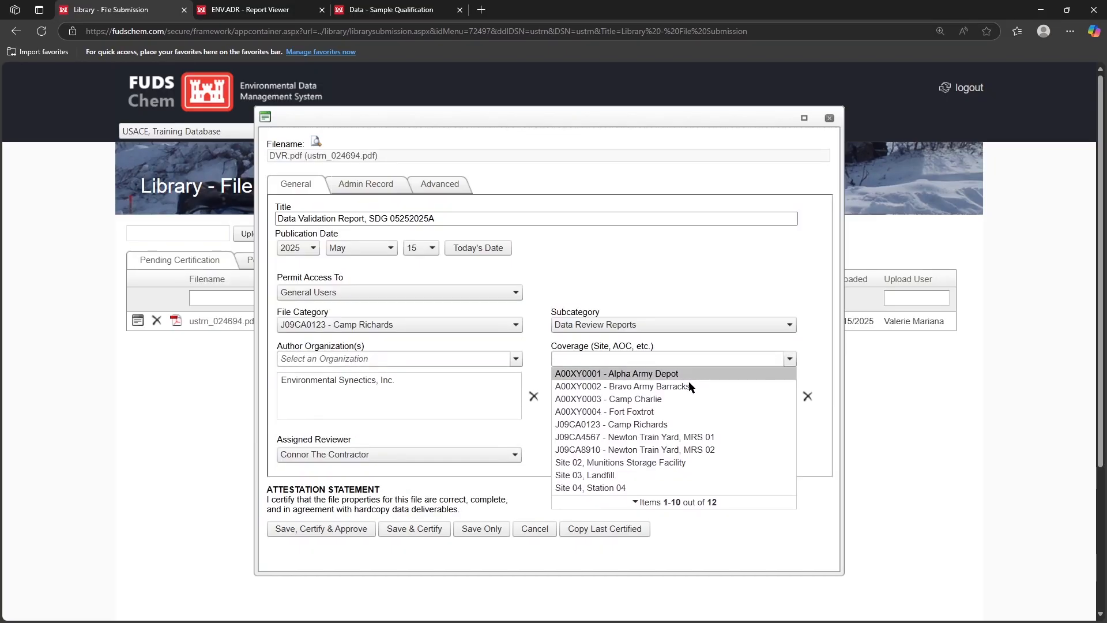
left_click(621, 424)
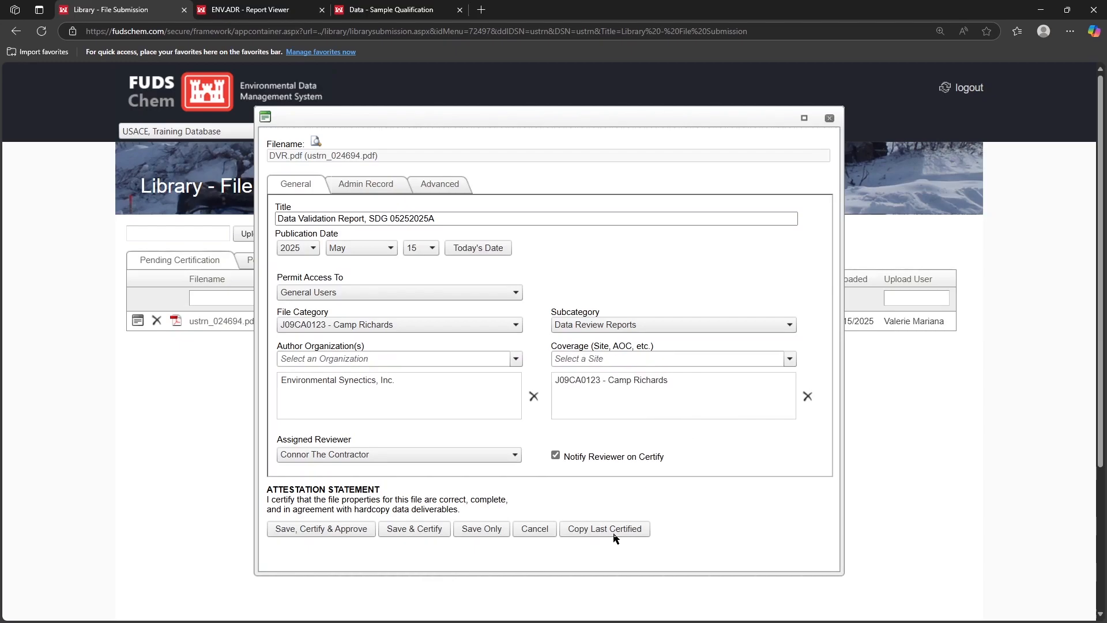
left_click(419, 532)
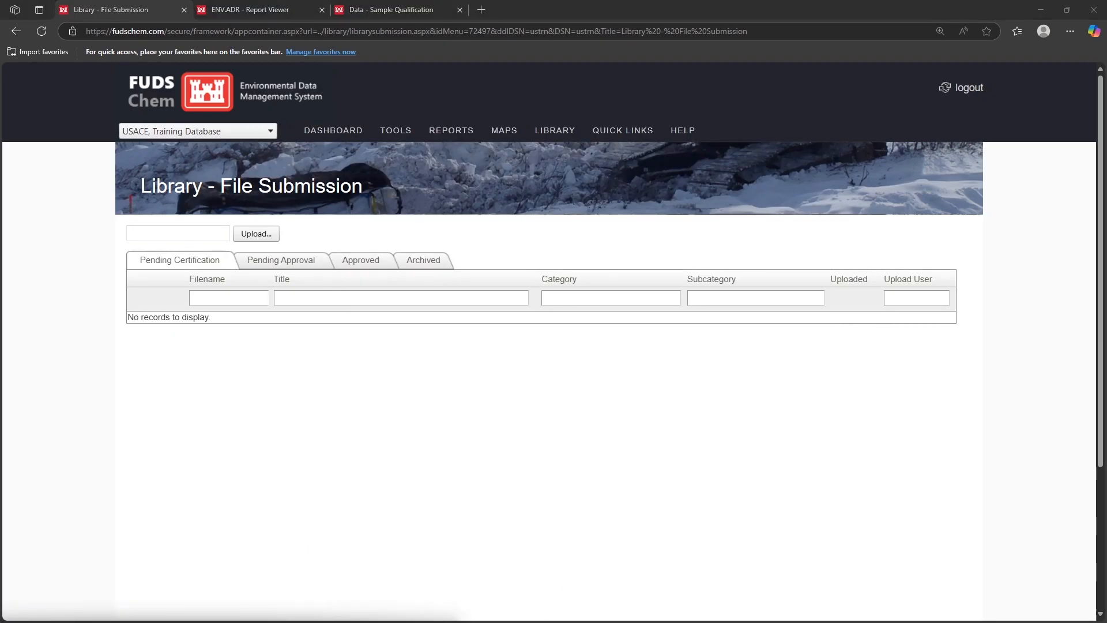